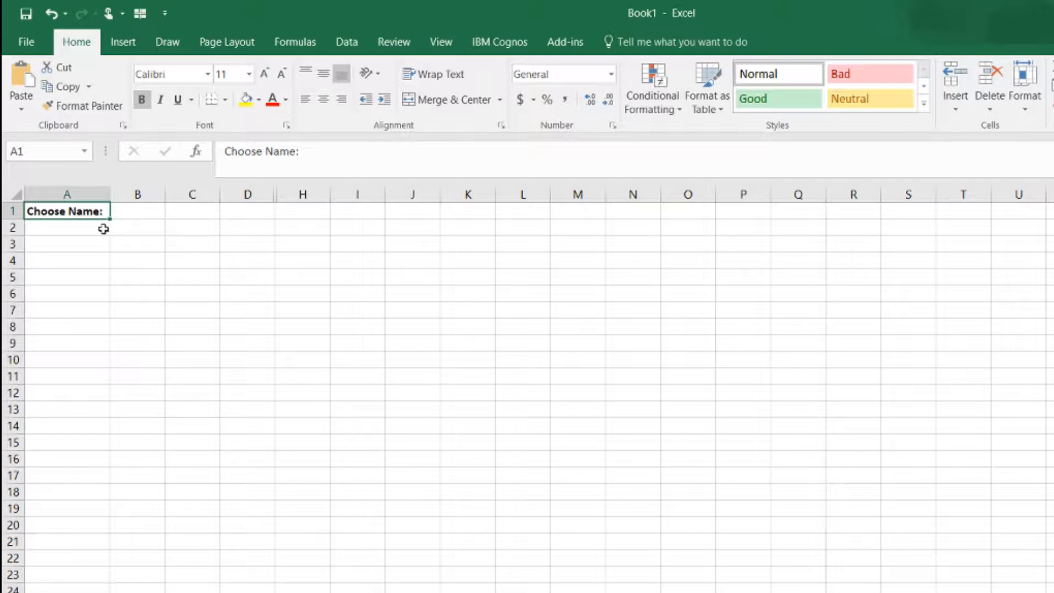
Step: Pick the first name offered in A2's drop-down and the fourth name offered in A3's drop-down
{"action": "left_click", "coordinate": [103, 229]}
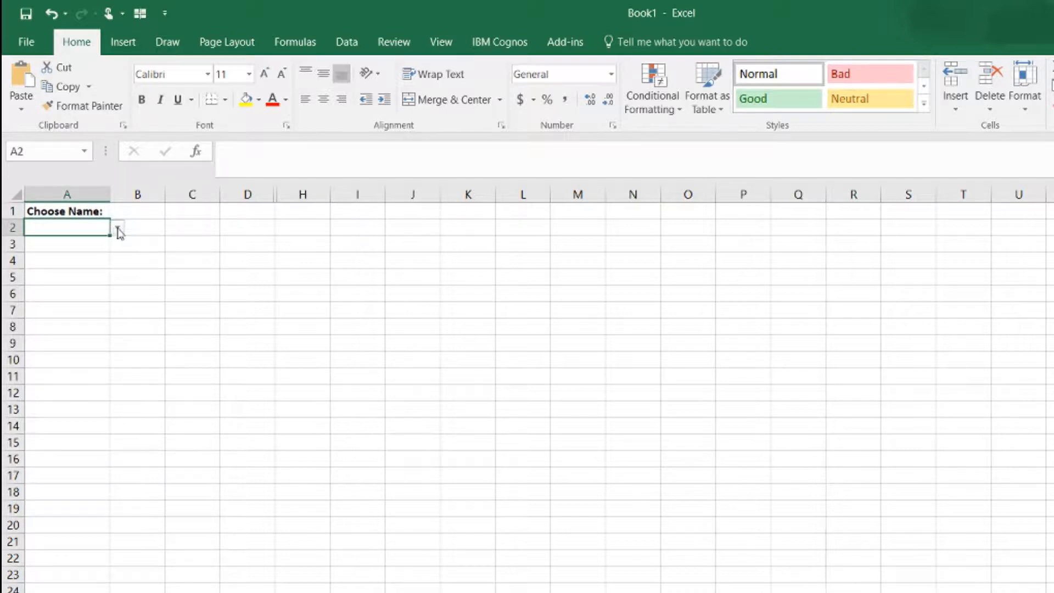
{"action": "left_click", "coordinate": [119, 229]}
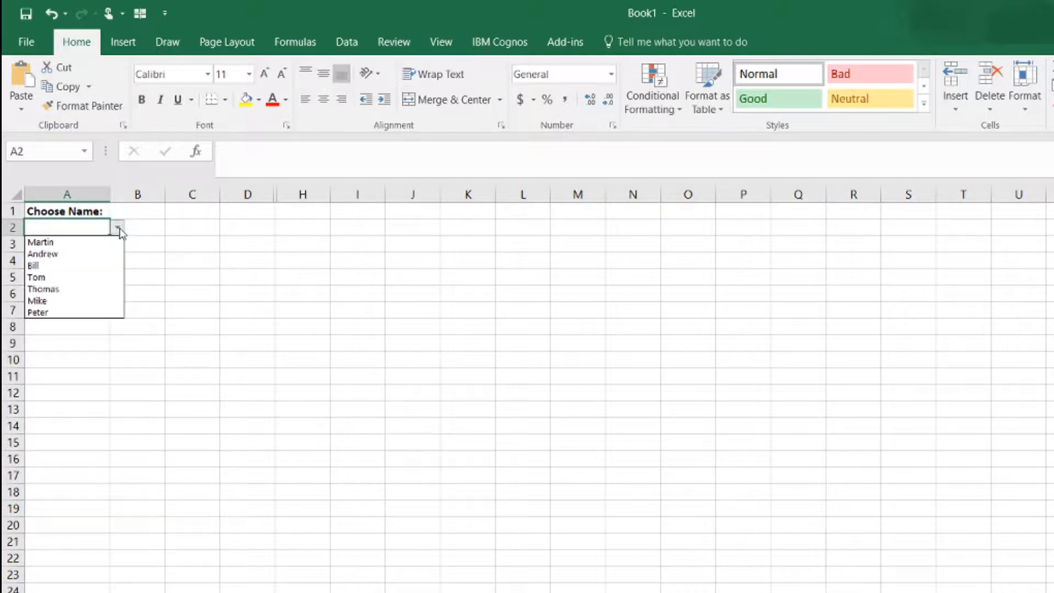
{"action": "left_click", "coordinate": [92, 245]}
{"action": "left_click", "coordinate": [59, 243]}
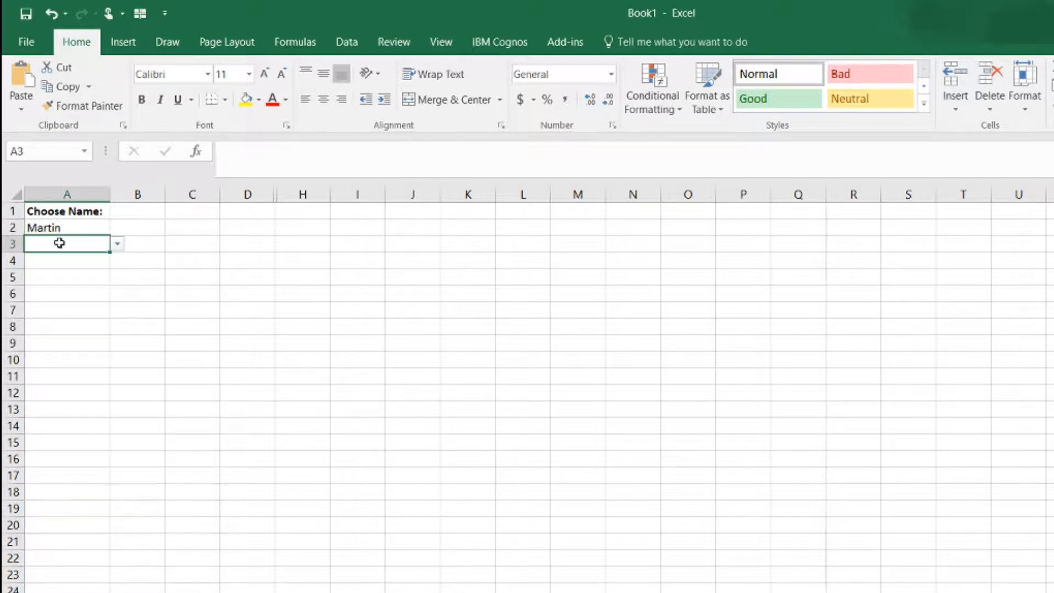
{"action": "left_click", "coordinate": [118, 244]}
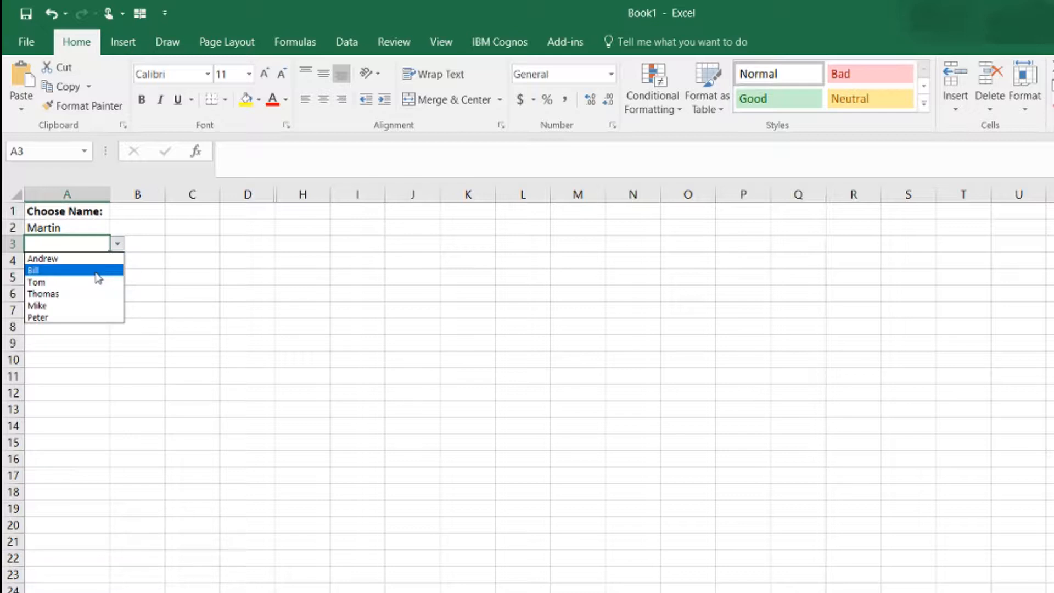
{"action": "left_click", "coordinate": [94, 294]}
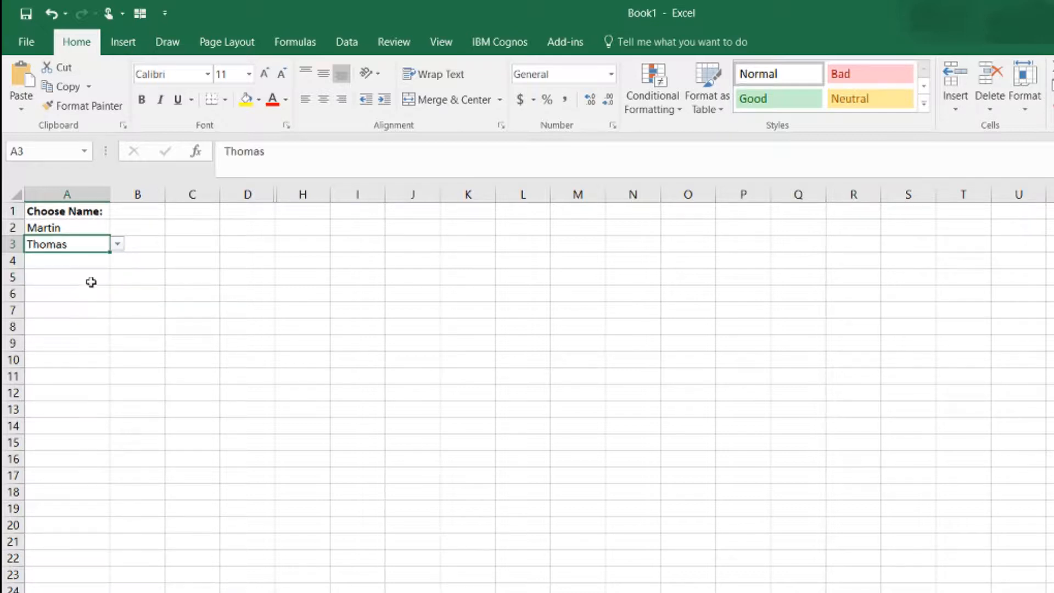
Step: Pick the first name offered in A4's drop-down and the second name offered in A5's drop-down
{"action": "left_click", "coordinate": [92, 266]}
{"action": "left_click", "coordinate": [117, 262]}
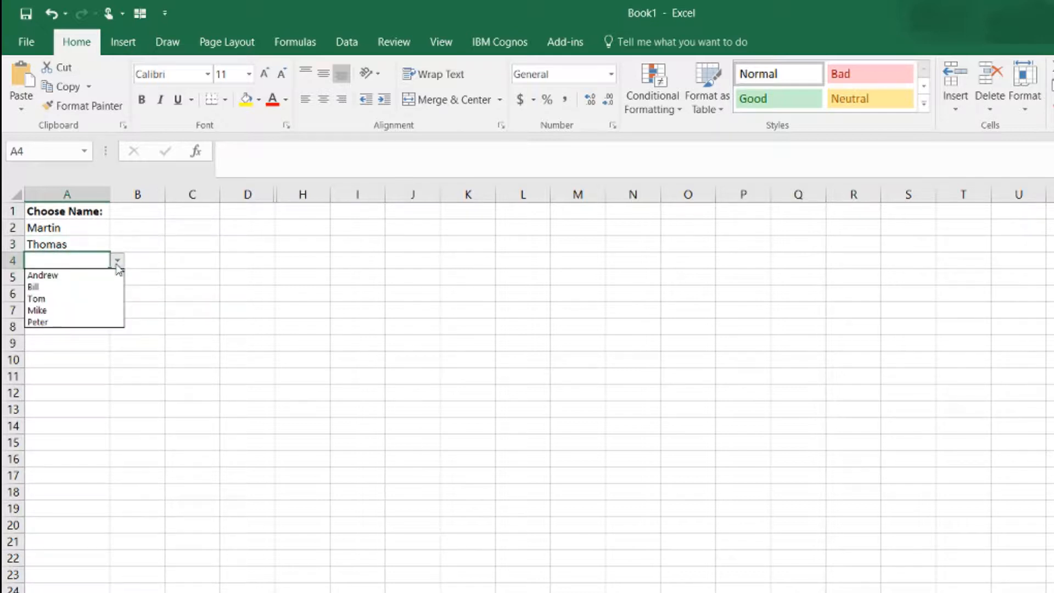
{"action": "left_click", "coordinate": [108, 279]}
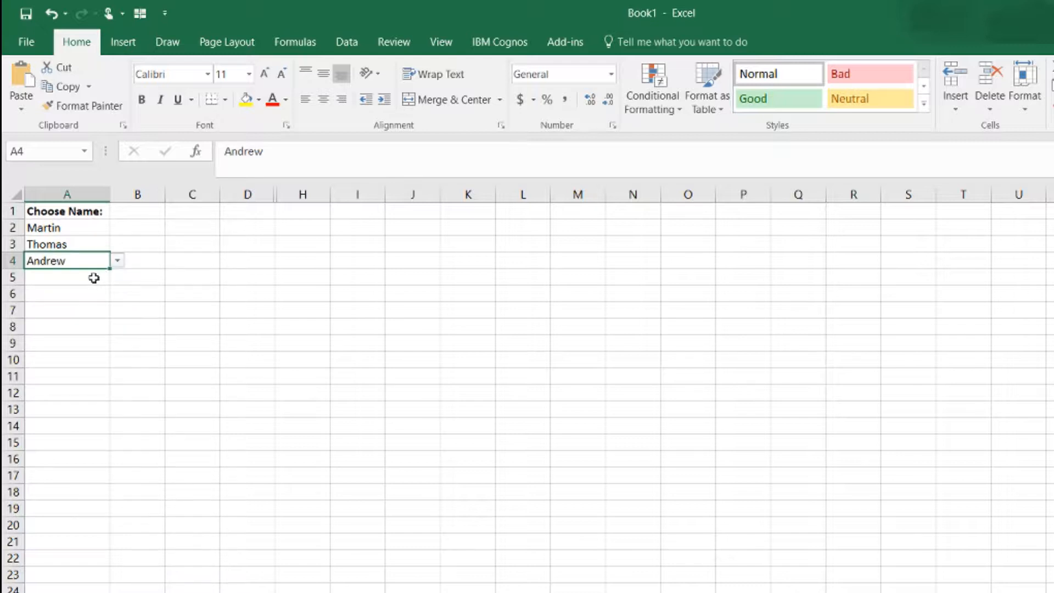
{"action": "left_click", "coordinate": [94, 278]}
{"action": "left_click", "coordinate": [118, 278]}
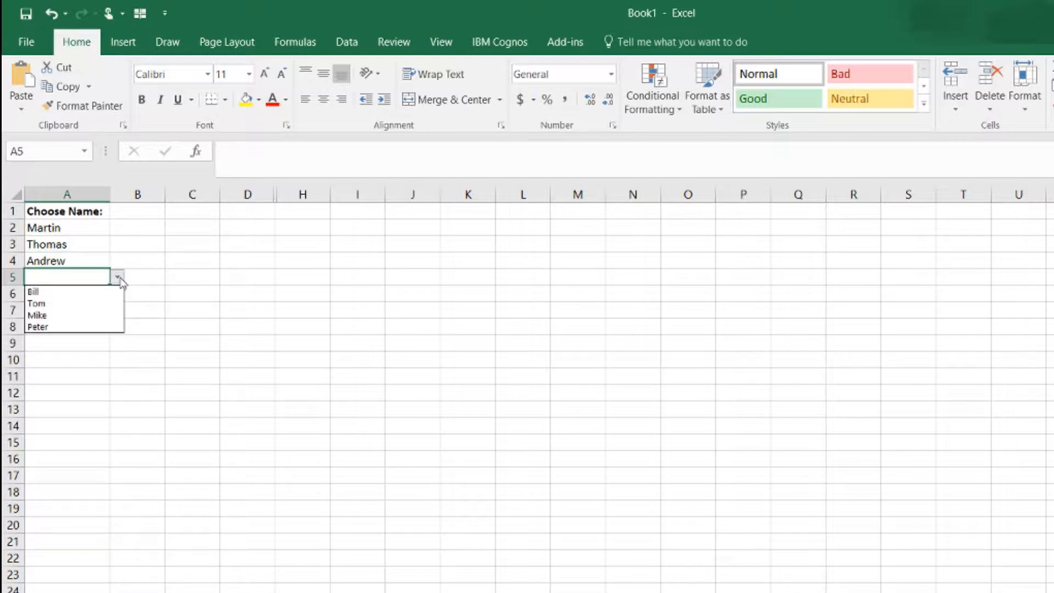
{"action": "left_click", "coordinate": [101, 306]}
Step: Clear the name in A3 and choose that same name from the drop-down in A6
{"action": "left_click", "coordinate": [98, 294]}
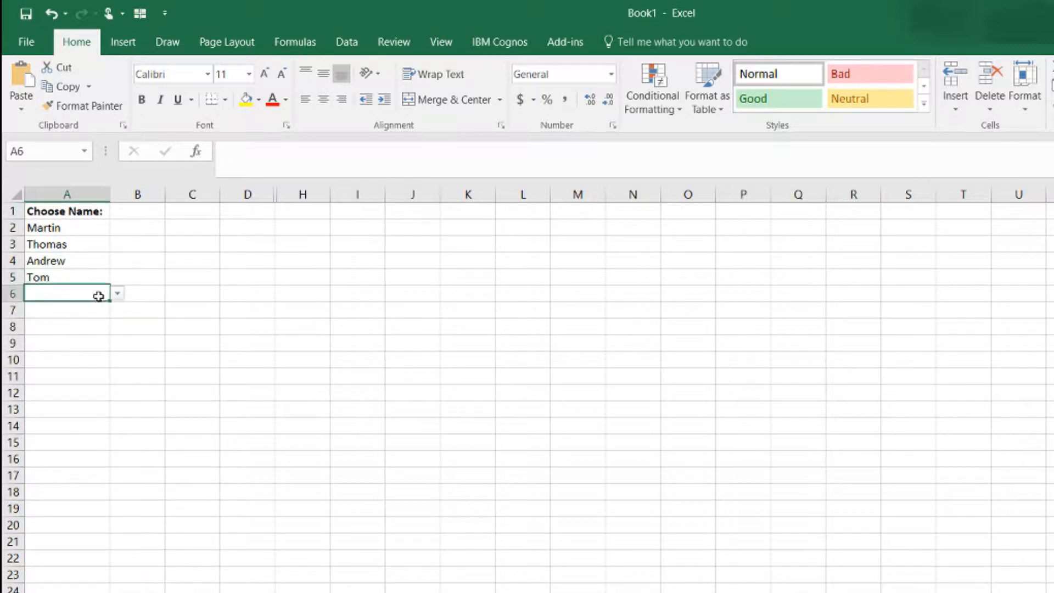
{"action": "left_click", "coordinate": [100, 245]}
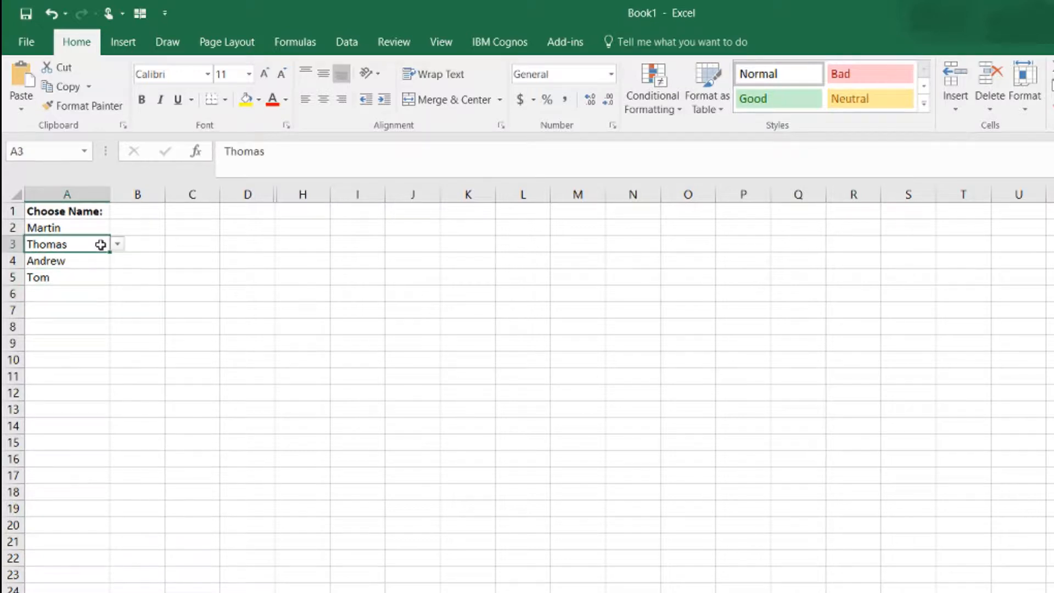
{"action": "key", "text": "Delete"}
{"action": "left_click", "coordinate": [91, 294]}
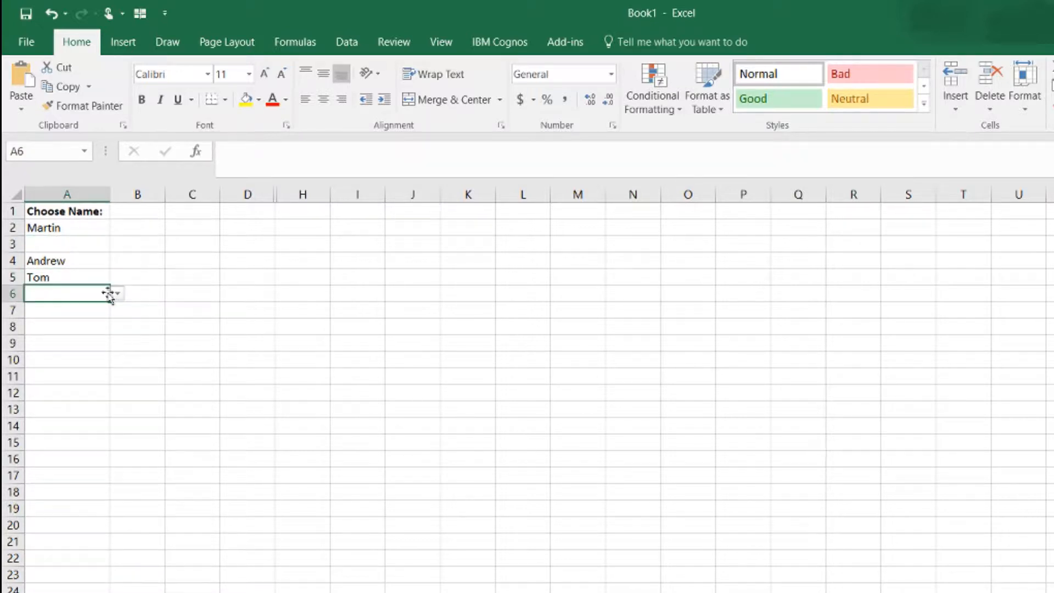
{"action": "left_click", "coordinate": [116, 296]}
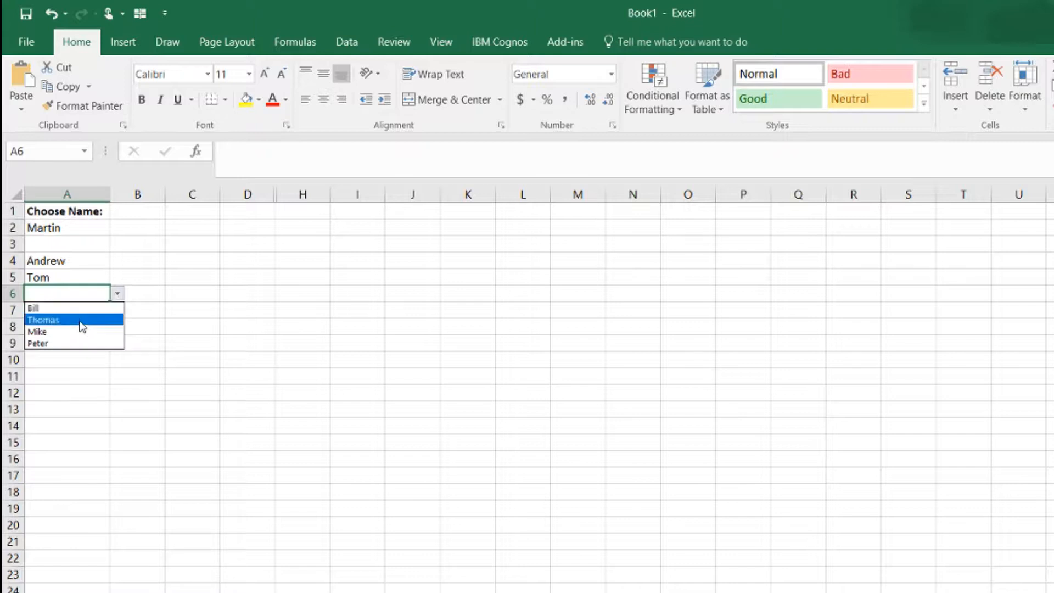
{"action": "left_click", "coordinate": [82, 327]}
Step: Fill A7 with the first name offered in its drop-down and A3 with the second name offered
{"action": "left_click", "coordinate": [90, 309]}
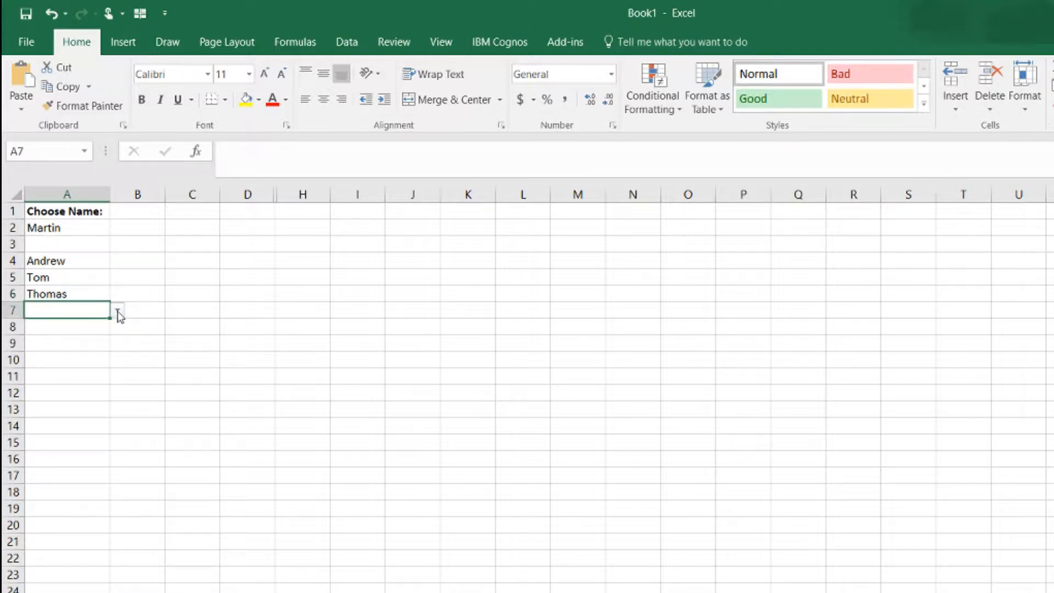
{"action": "left_click", "coordinate": [116, 310]}
{"action": "left_click", "coordinate": [100, 326]}
{"action": "left_click", "coordinate": [90, 246]}
{"action": "left_click", "coordinate": [117, 244]}
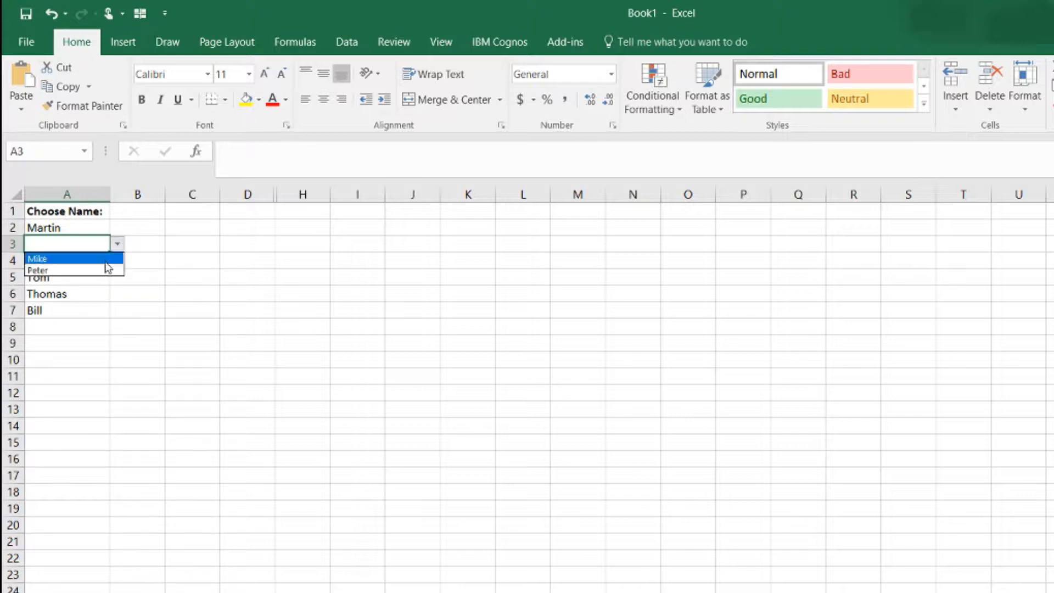
{"action": "left_click", "coordinate": [106, 270]}
Step: Check which choices remain in the drop-down of cell A8
{"action": "left_click", "coordinate": [86, 326]}
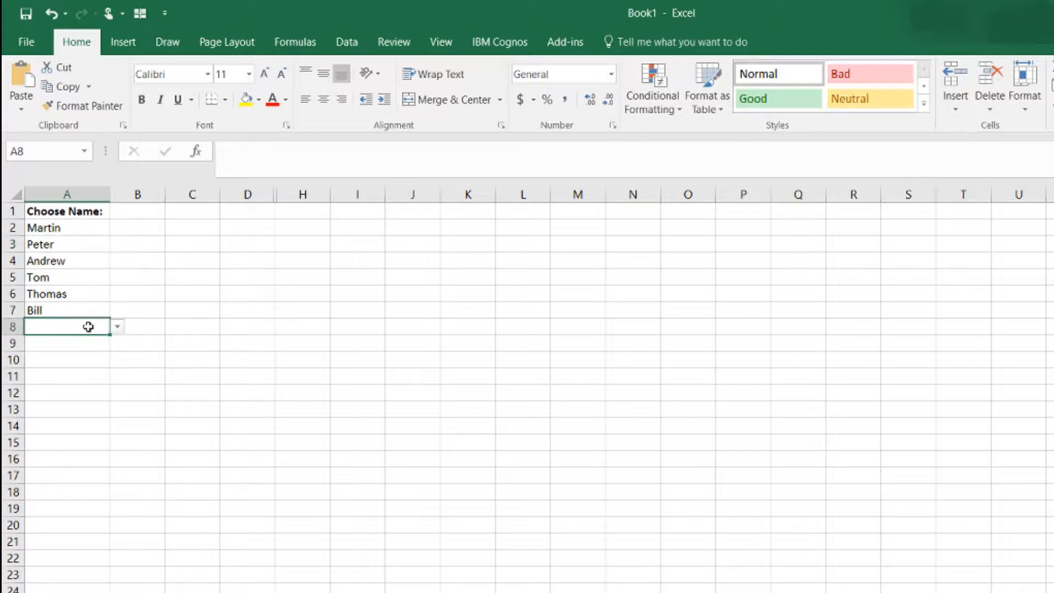
{"action": "left_click", "coordinate": [118, 328]}
{"action": "left_click", "coordinate": [117, 328]}
Step: Clear the chosen names from A2:A7 and check the choices in A2's drop-down
{"action": "left_click_drag", "start_coordinate": [87, 312], "coordinate": [81, 227]}
{"action": "key", "text": "Delete"}
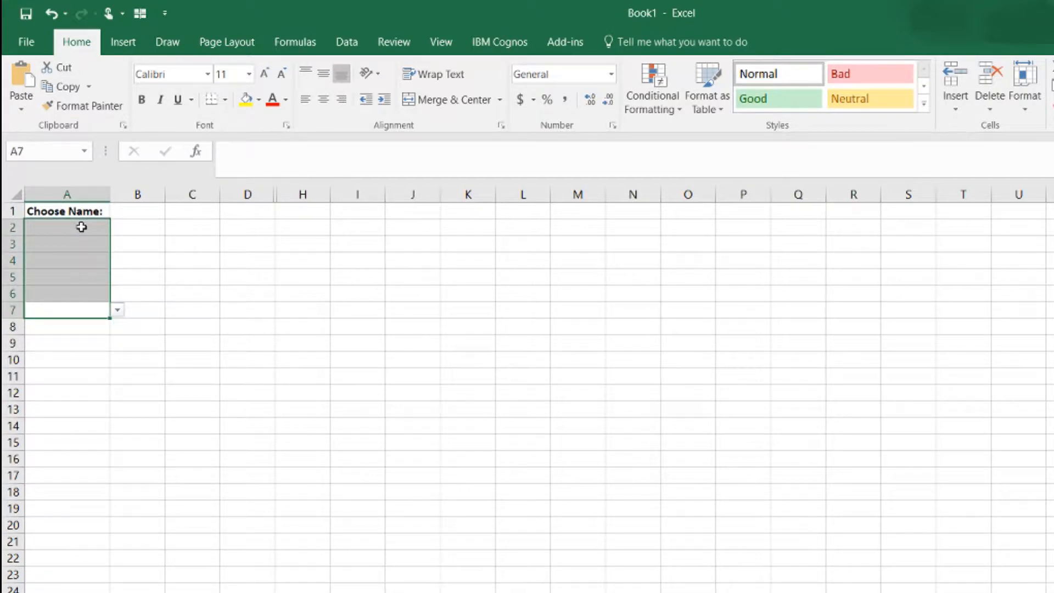
{"action": "left_click", "coordinate": [82, 227]}
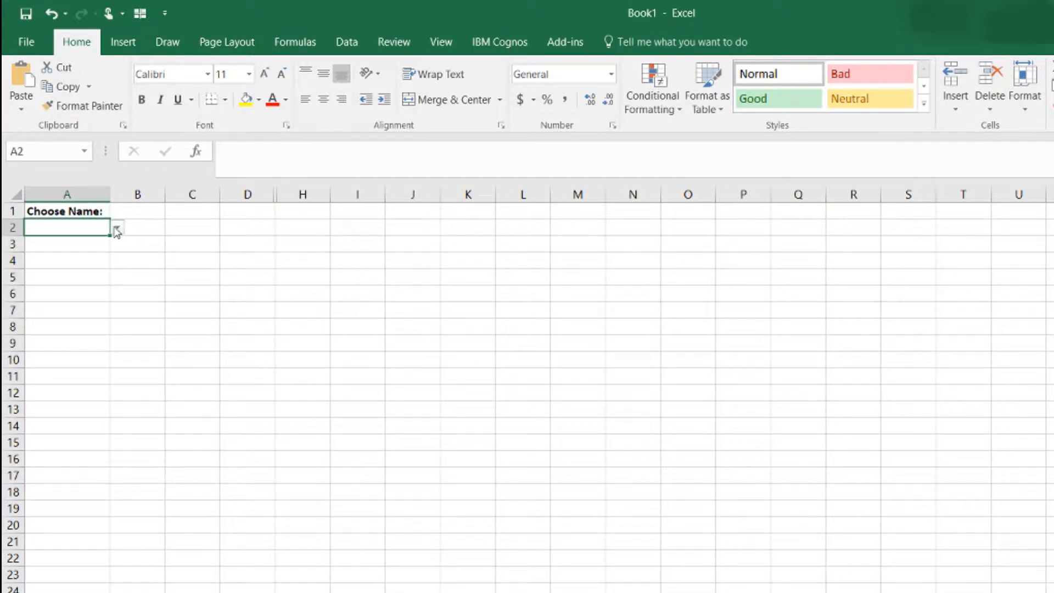
{"action": "left_click", "coordinate": [117, 230]}
{"action": "left_click", "coordinate": [117, 229]}
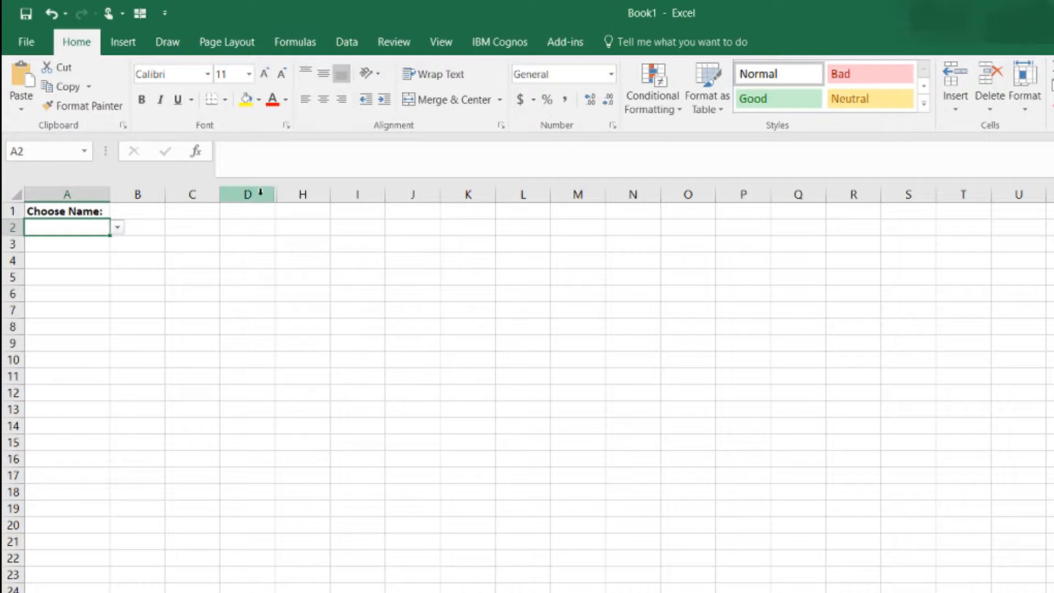
Step: Unhide the columns between D and H that hold the drop-down's helper lists
{"action": "left_click_drag", "start_coordinate": [260, 194], "coordinate": [284, 195]}
{"action": "right_click", "coordinate": [289, 196]}
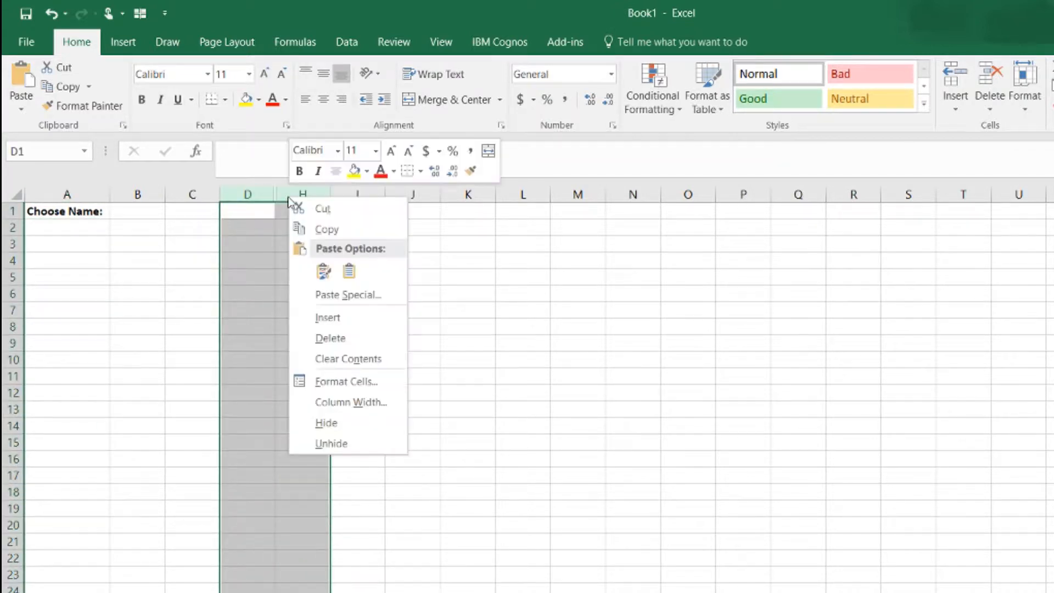
{"action": "left_click", "coordinate": [351, 444]}
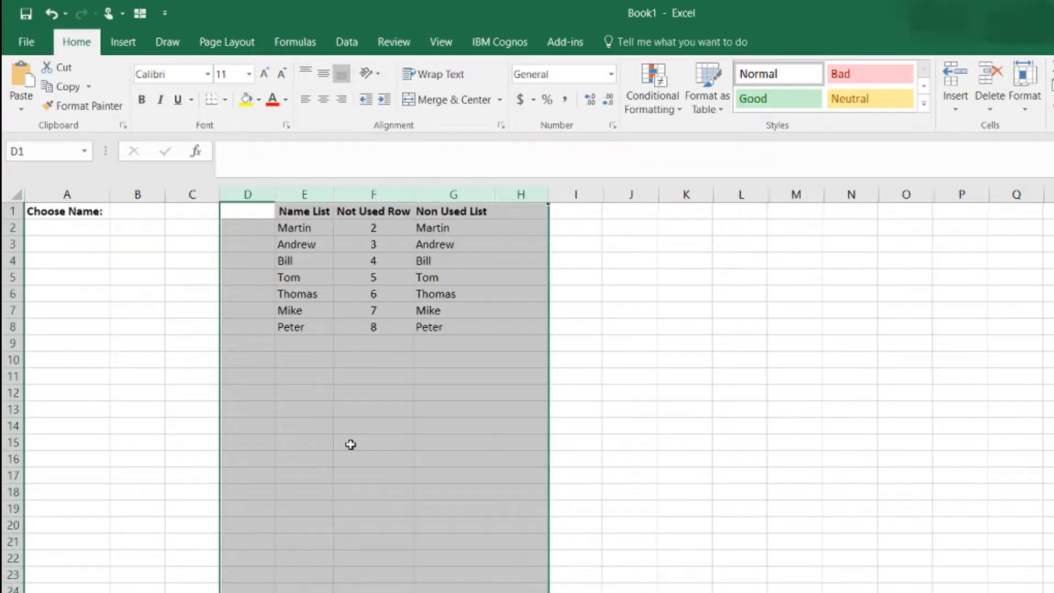
{"action": "left_click", "coordinate": [315, 235]}
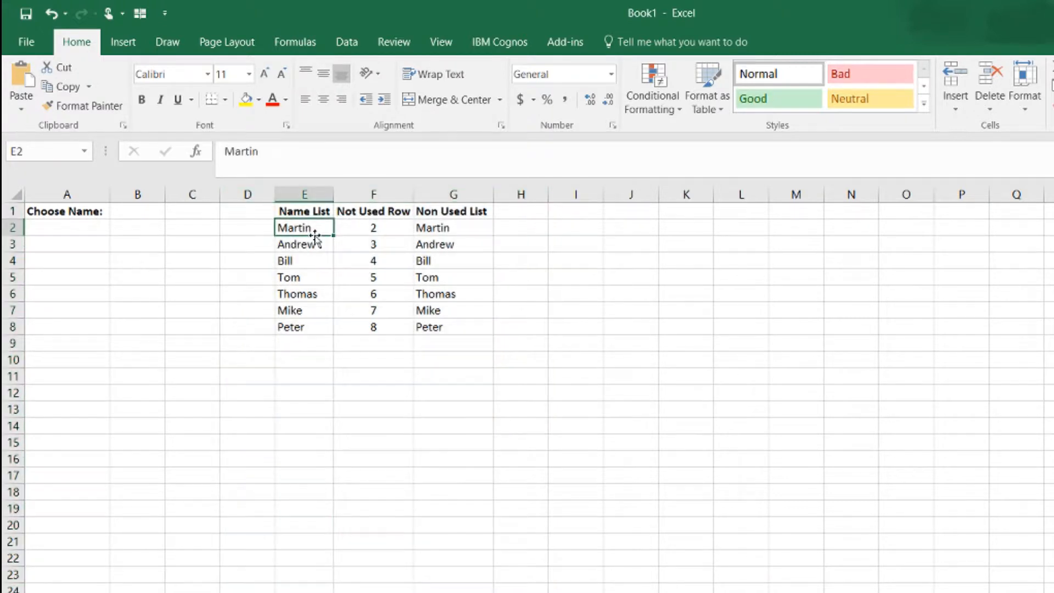
Step: Review the data validation settings of A2, including its list source range, and leave them without changes
{"action": "left_click", "coordinate": [90, 229]}
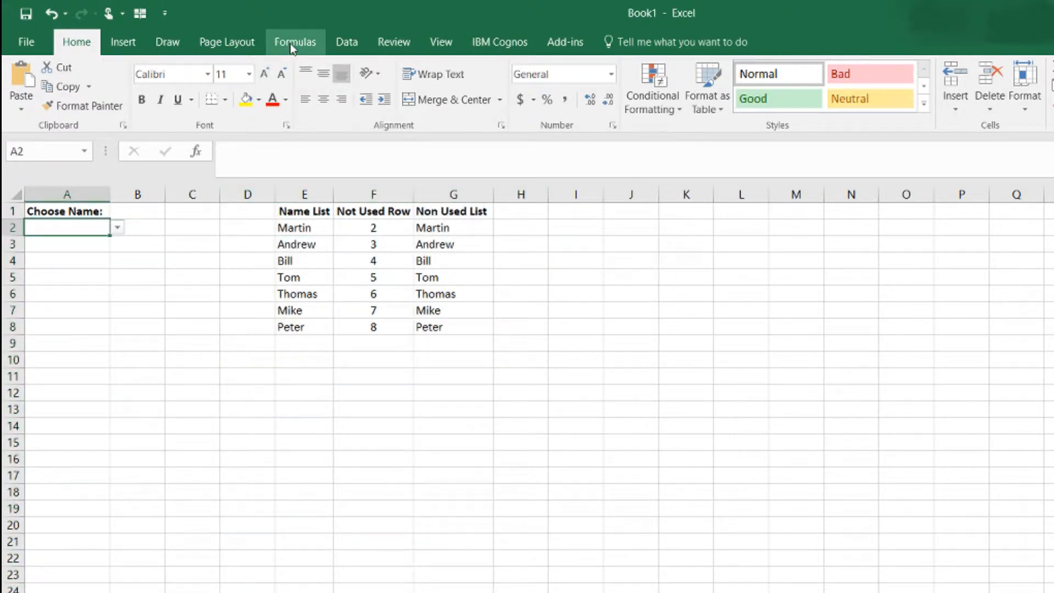
{"action": "left_click", "coordinate": [346, 42]}
{"action": "left_click", "coordinate": [794, 105]}
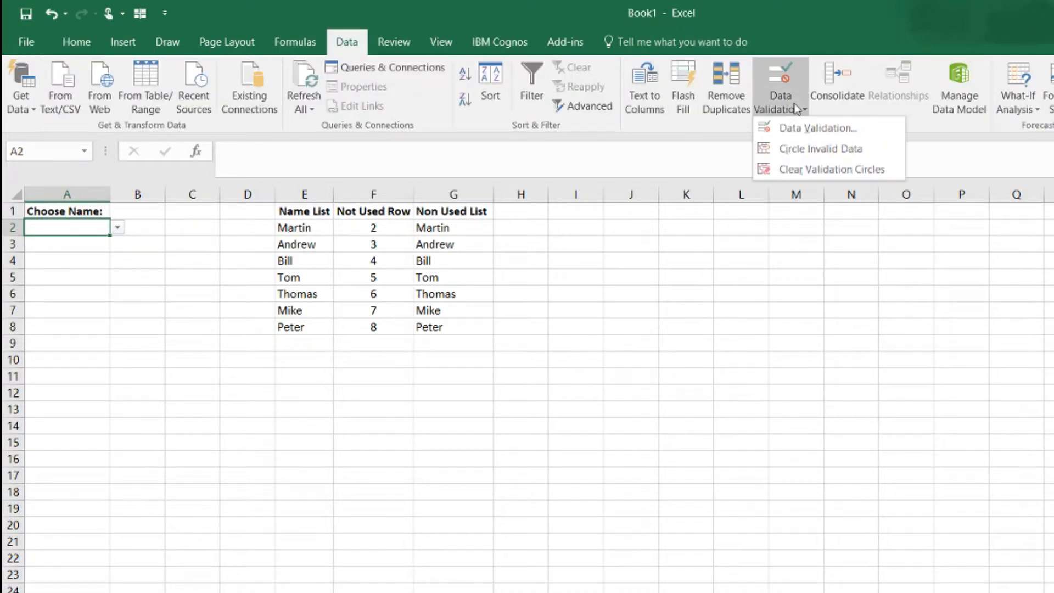
{"action": "left_click", "coordinate": [807, 132]}
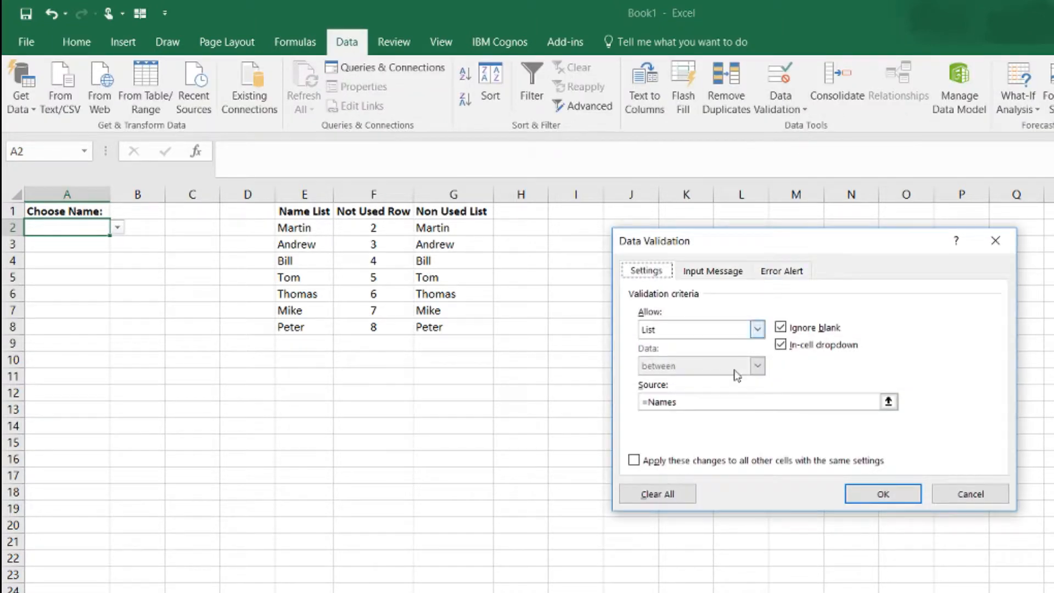
{"action": "left_click", "coordinate": [676, 403]}
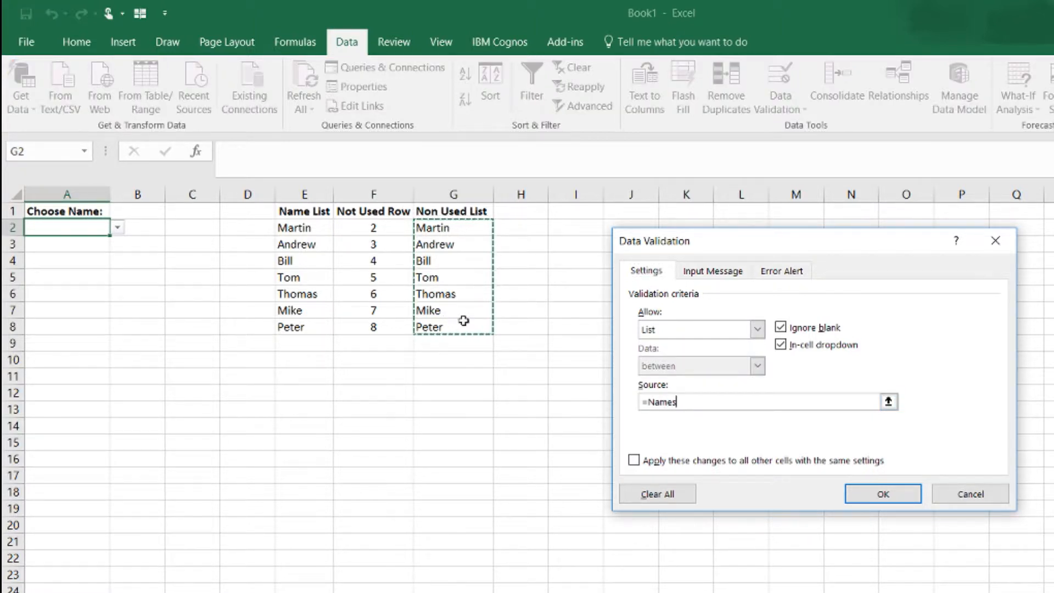
{"action": "left_click", "coordinate": [962, 494]}
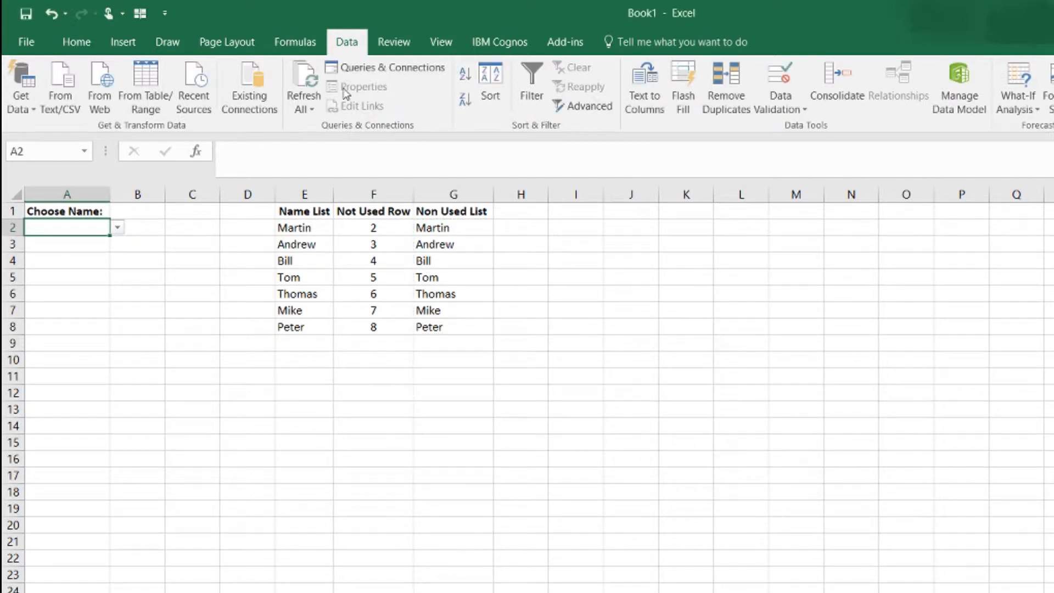
Step: Review the definition of the named range Names in the Name Manager without editing it
{"action": "left_click", "coordinate": [295, 42]}
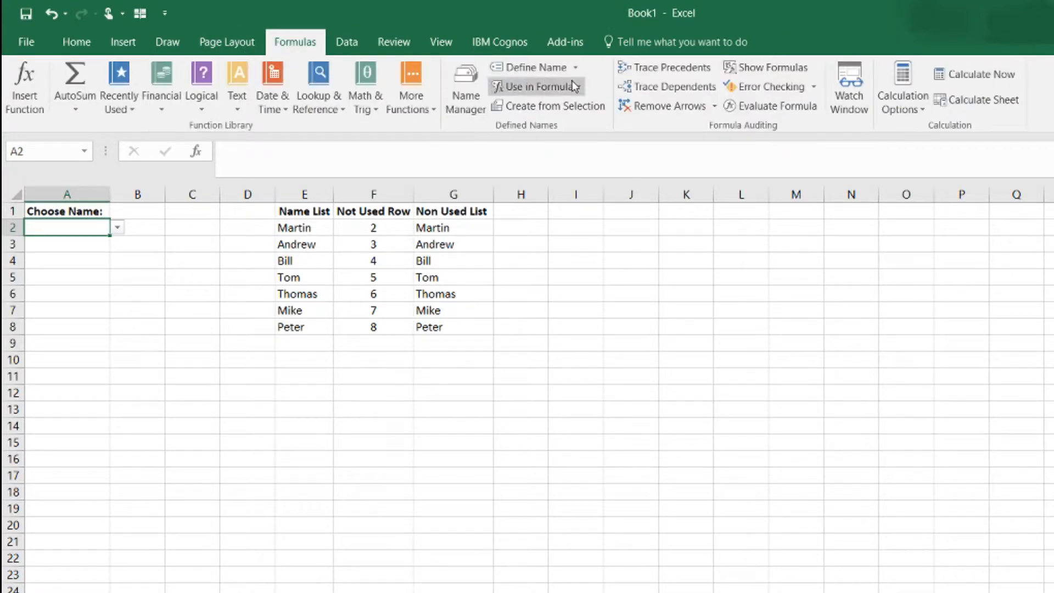
{"action": "left_click", "coordinate": [470, 83]}
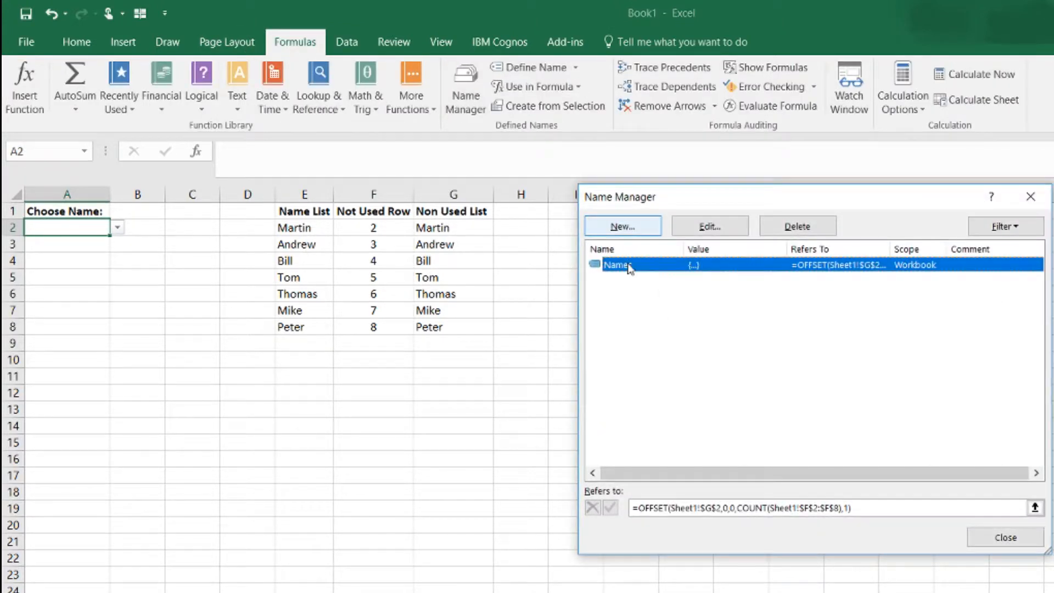
{"action": "left_click", "coordinate": [617, 269]}
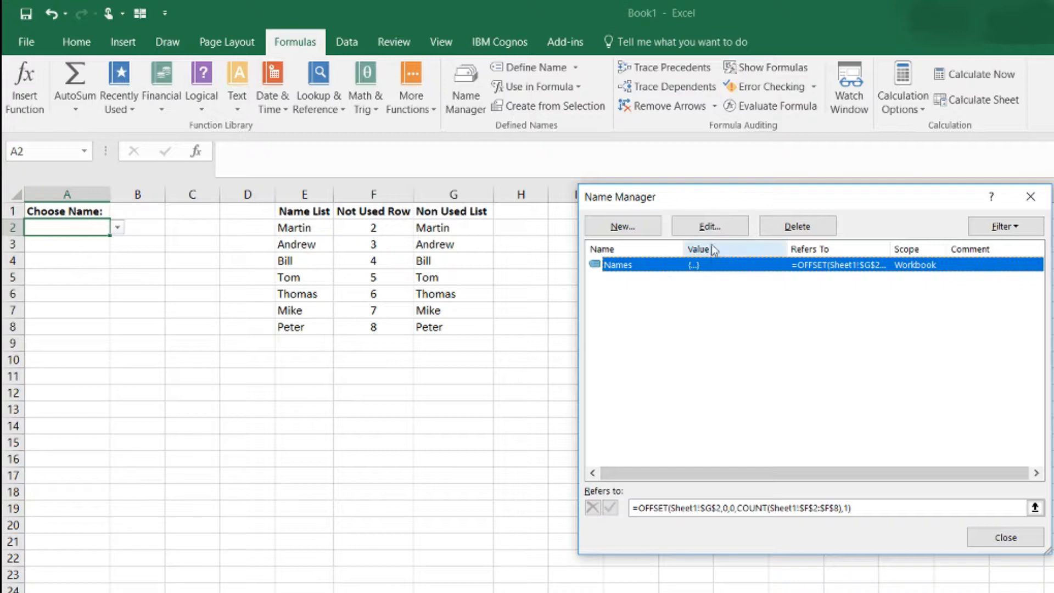
{"action": "left_click", "coordinate": [710, 226]}
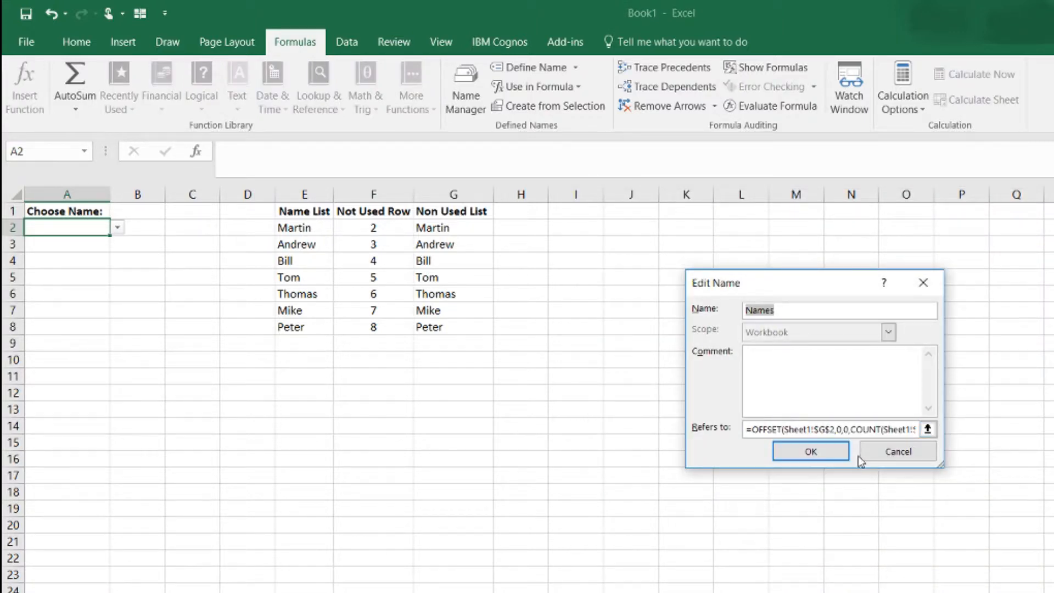
{"action": "left_click", "coordinate": [874, 451]}
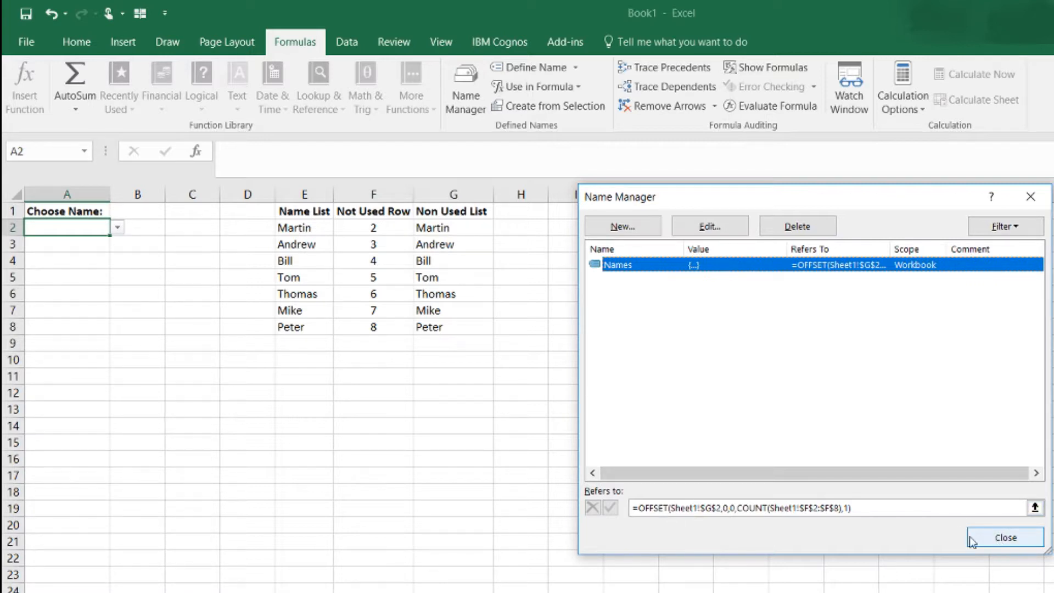
{"action": "left_click", "coordinate": [991, 544]}
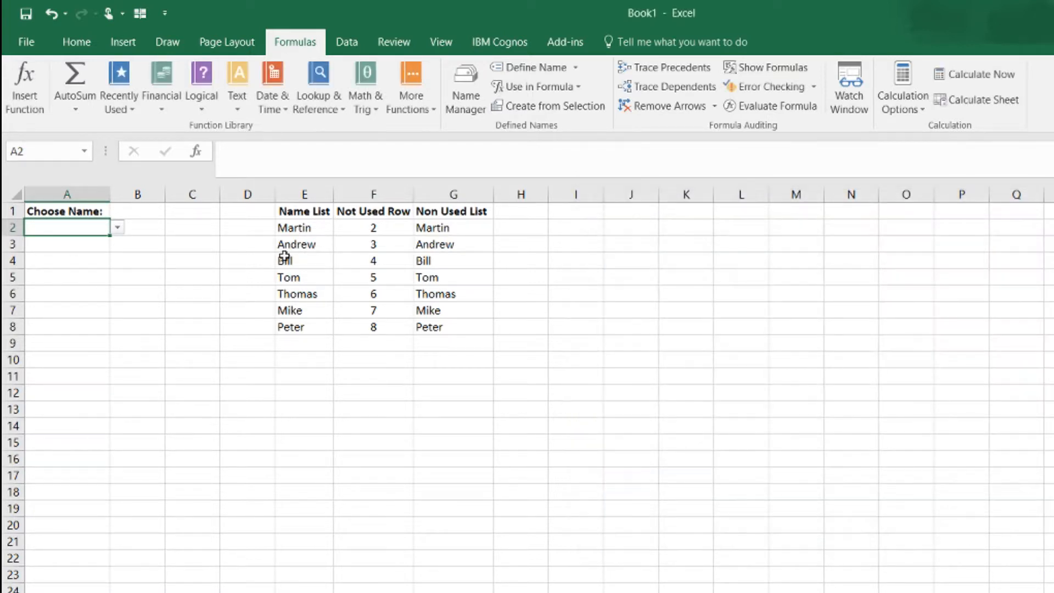
Step: Choose the second name offered in A2's drop-down and the third name offered in A3's drop-down
{"action": "left_click", "coordinate": [118, 229]}
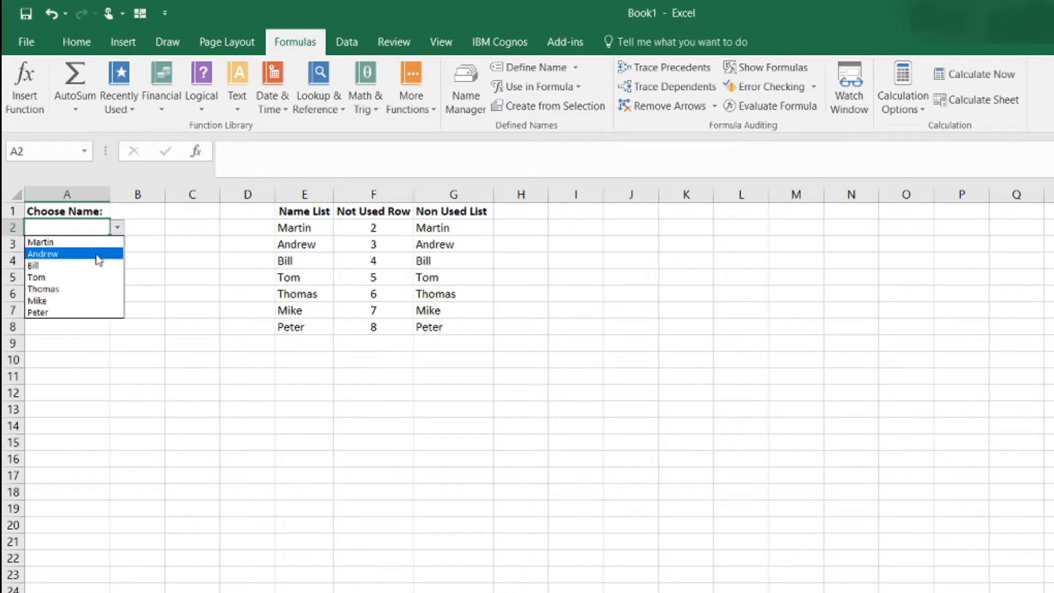
{"action": "left_click", "coordinate": [96, 253]}
{"action": "left_click", "coordinate": [96, 246]}
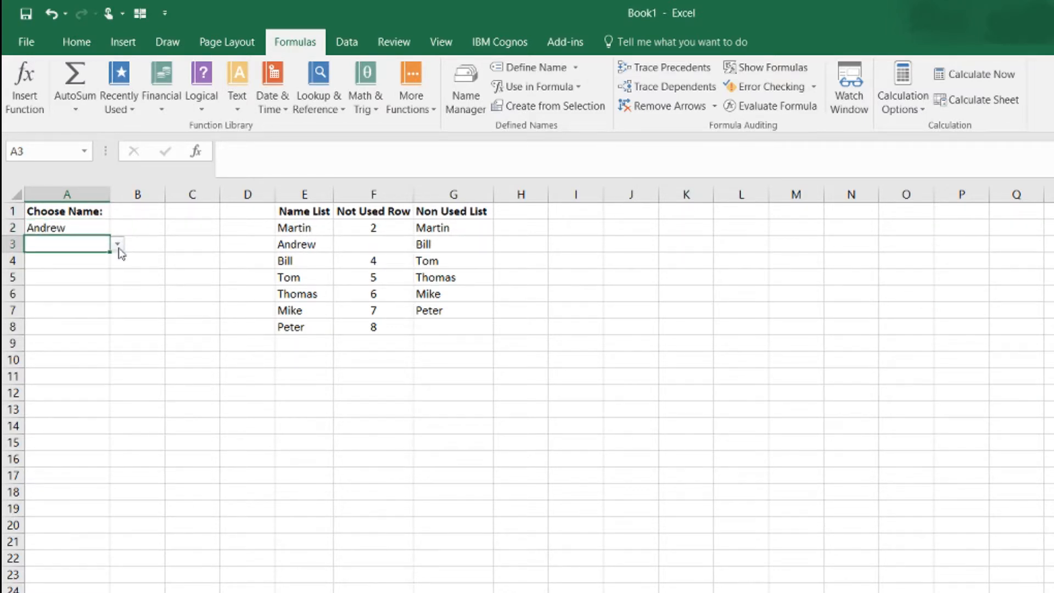
{"action": "left_click", "coordinate": [117, 244]}
{"action": "left_click", "coordinate": [101, 282]}
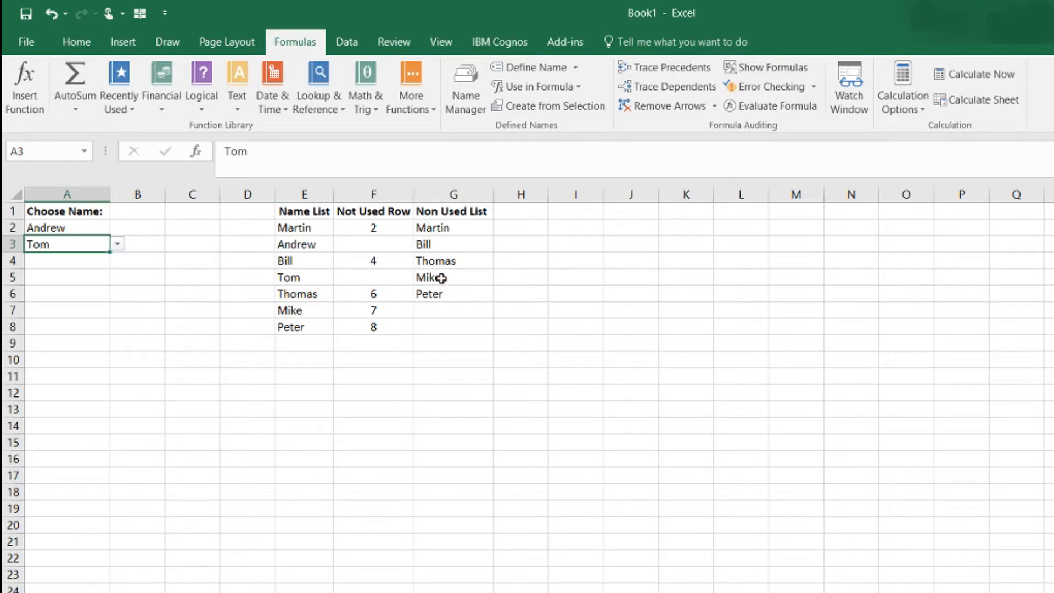
Step: Examine the full set of source names in the Name List range E2:E8
{"action": "left_click", "coordinate": [322, 227]}
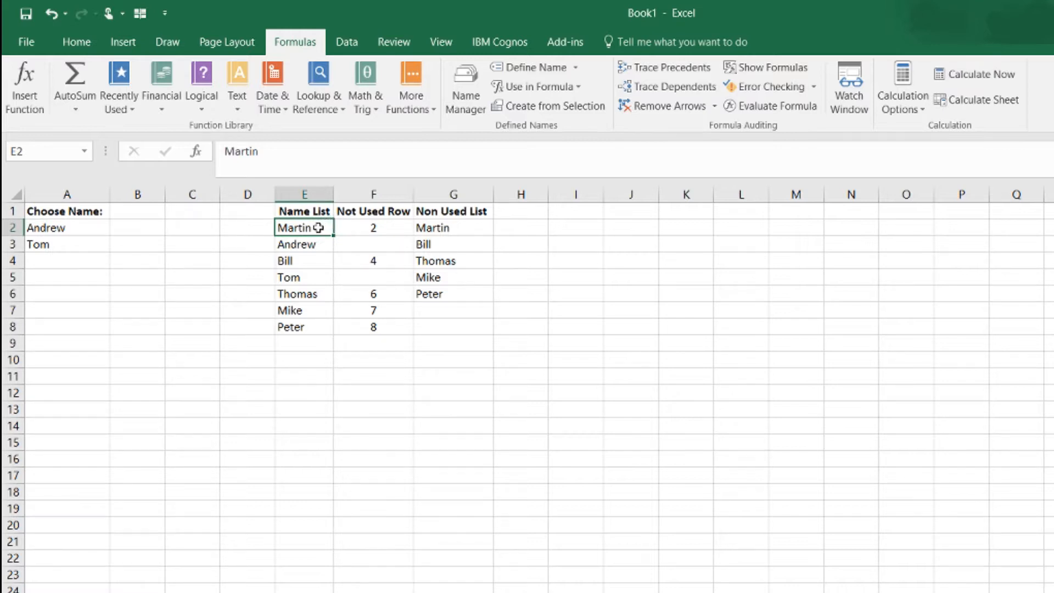
{"action": "left_click_drag", "start_coordinate": [319, 227], "coordinate": [320, 324]}
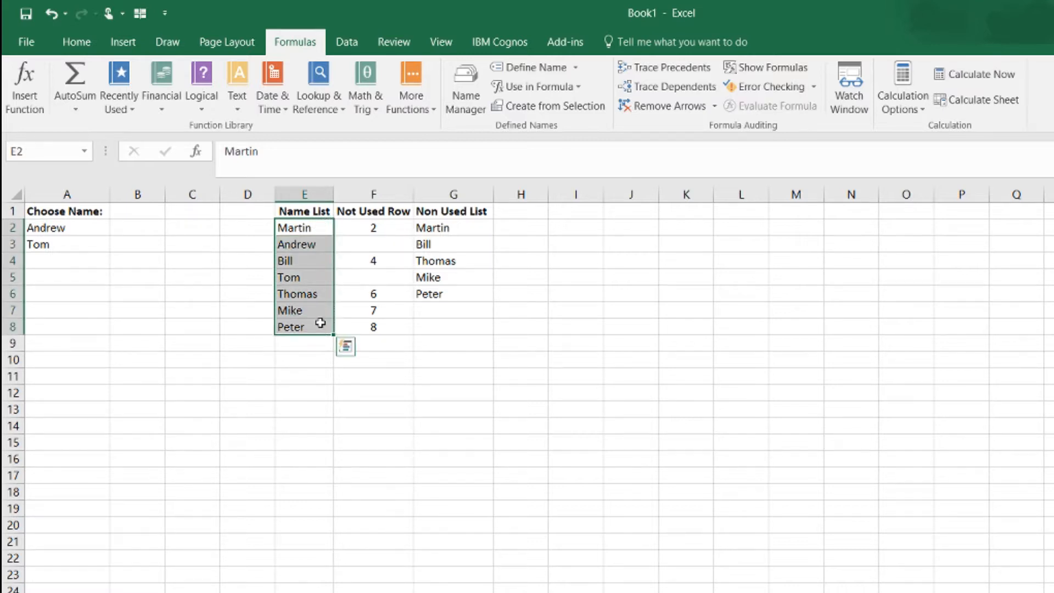
{"action": "left_click", "coordinate": [315, 311]}
{"action": "left_click", "coordinate": [316, 297]}
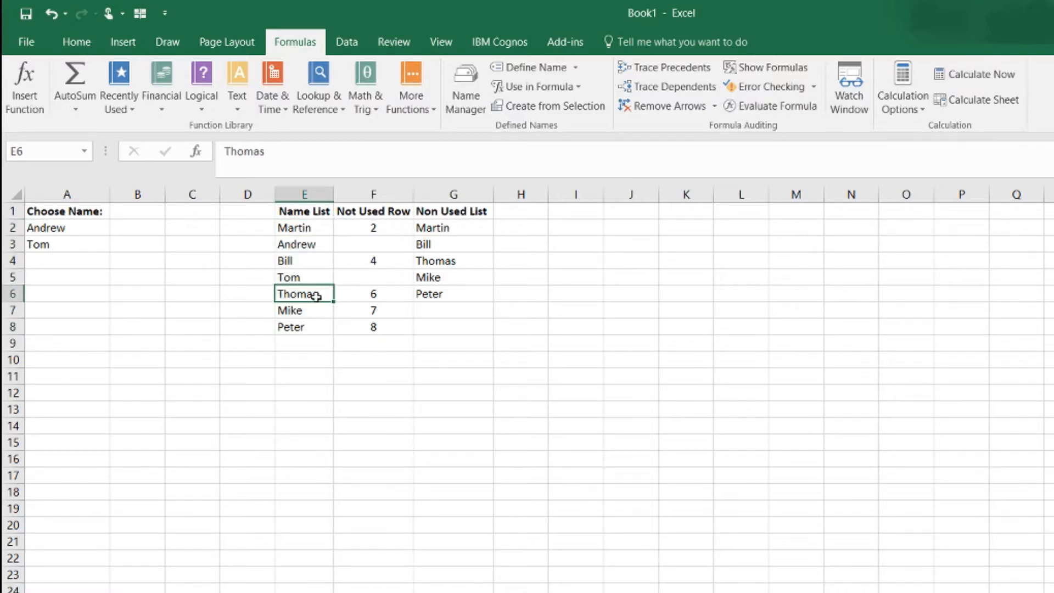
Step: Review the IFERROR, MATCH and ROW formula in F2 and compare the Not Used Row cells of used and unused names
{"action": "left_click", "coordinate": [381, 227]}
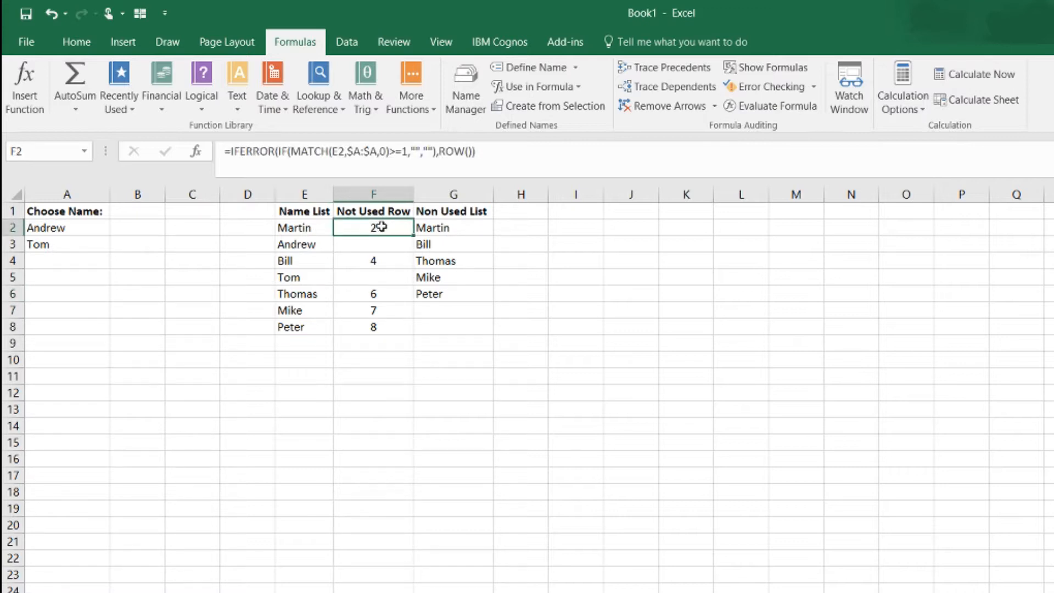
{"action": "left_click", "coordinate": [509, 142]}
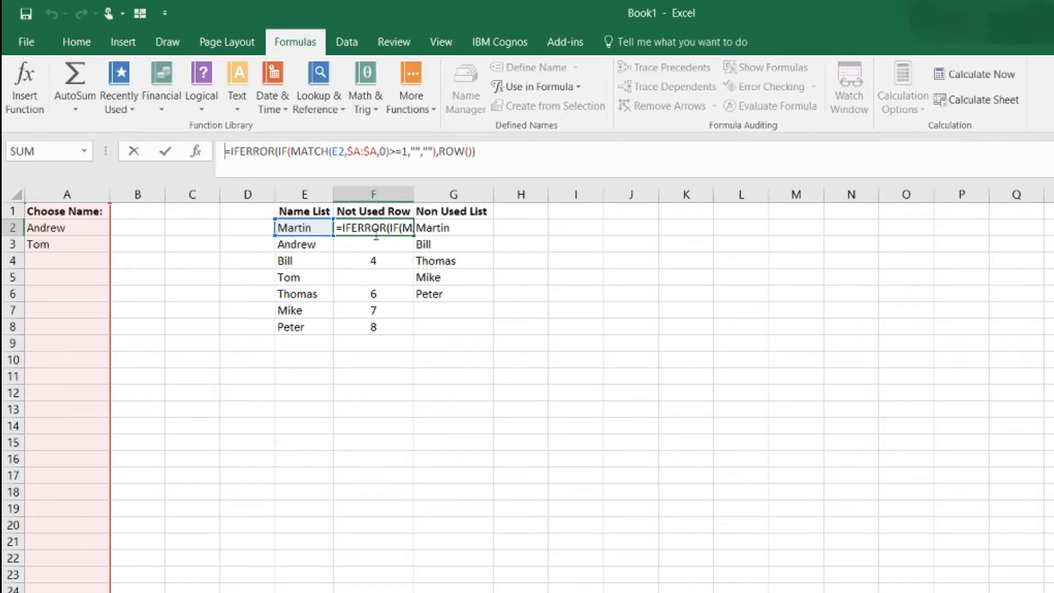
{"action": "key", "text": "Return"}
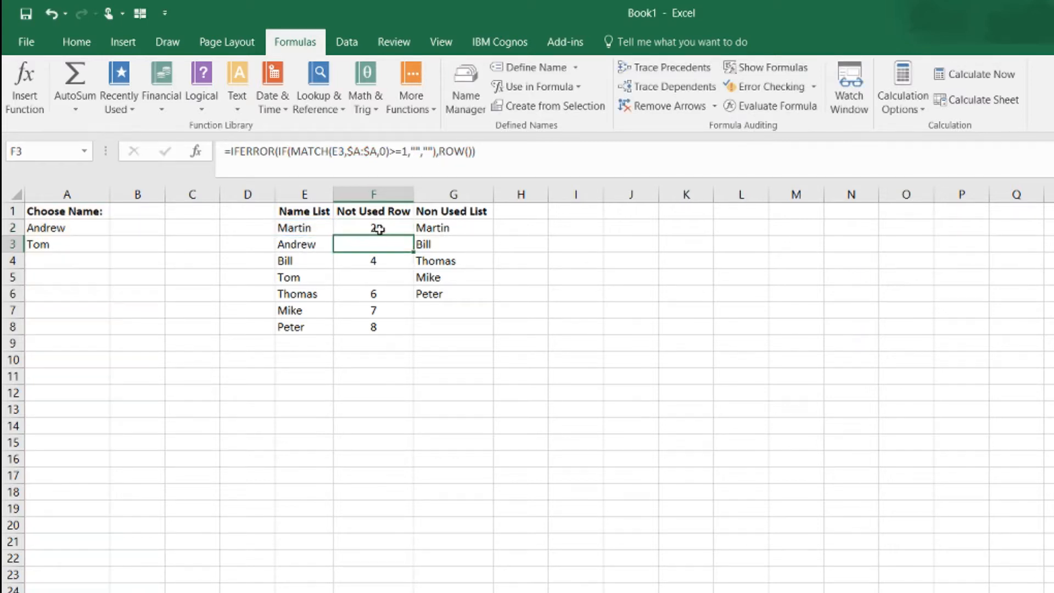
{"action": "left_click", "coordinate": [373, 264]}
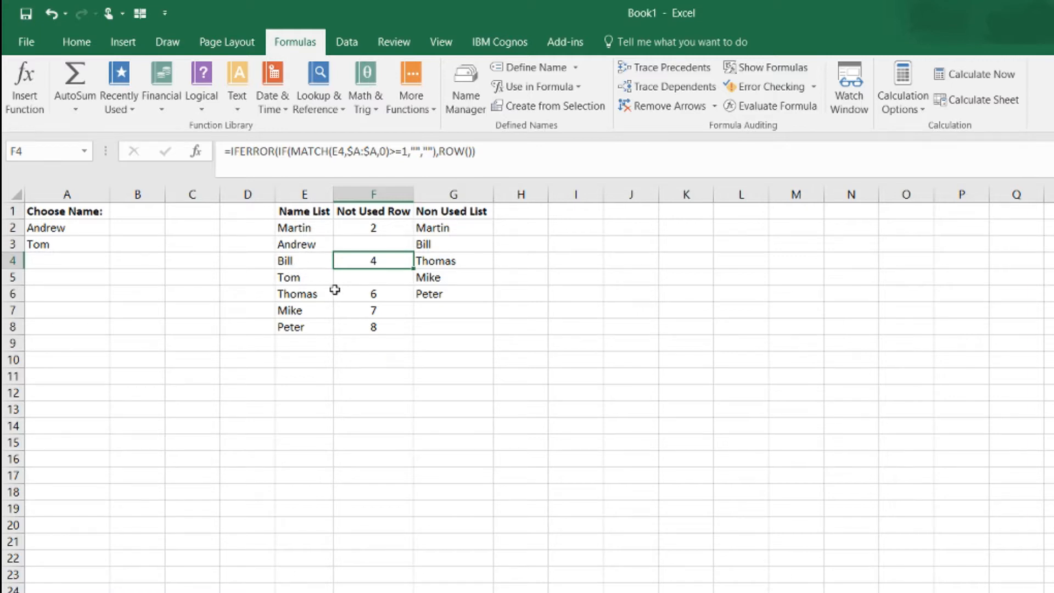
{"action": "left_click", "coordinate": [314, 294]}
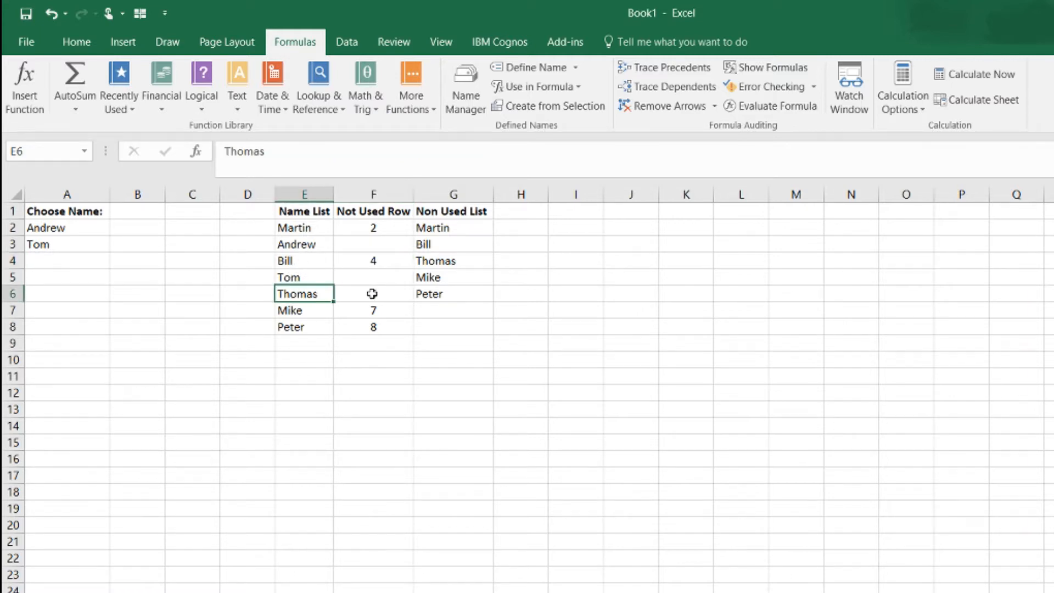
{"action": "left_click", "coordinate": [323, 275]}
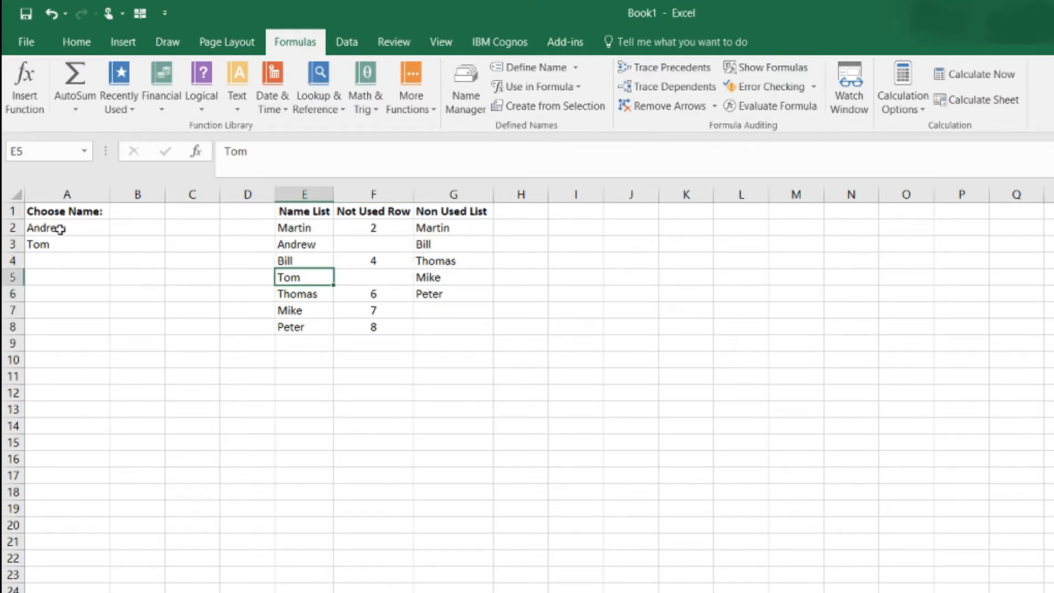
{"action": "left_click", "coordinate": [363, 242]}
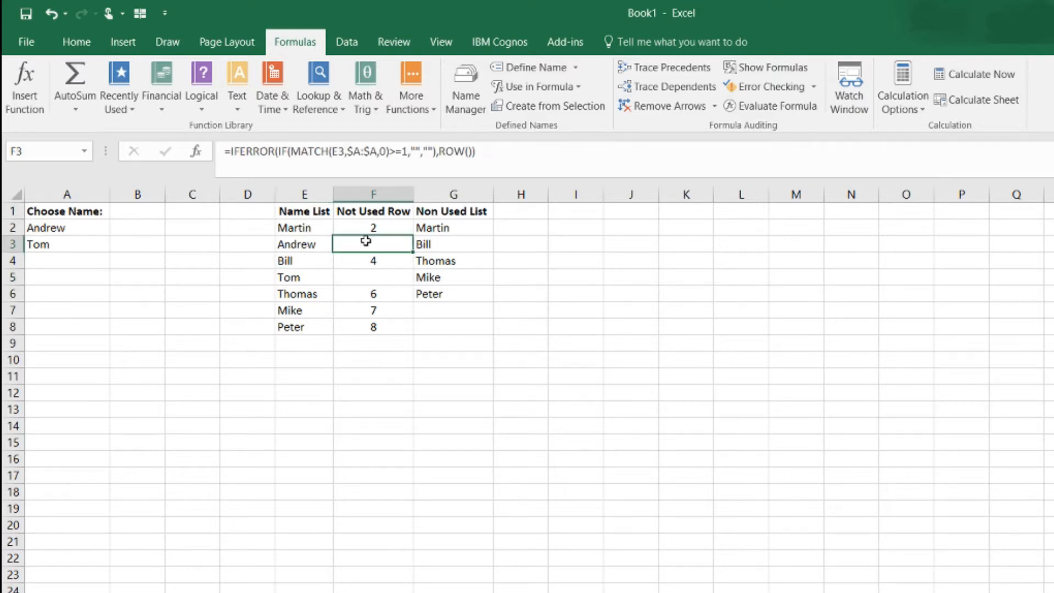
{"action": "left_click", "coordinate": [381, 280]}
Step: Clear the name chosen in A3 and check the Not Used Row column
{"action": "left_click", "coordinate": [67, 242]}
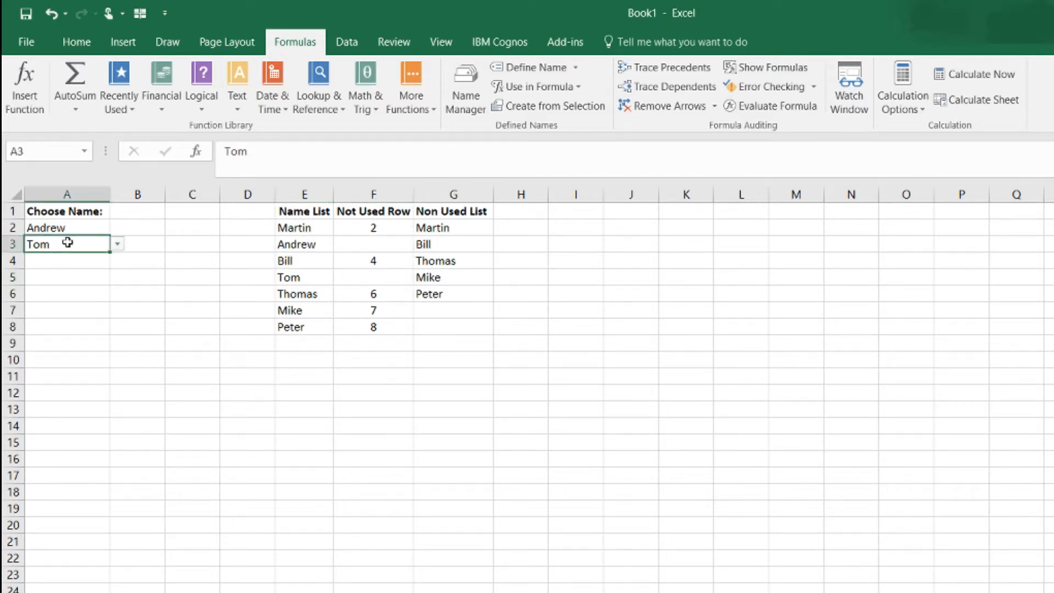
{"action": "key", "text": "Delete"}
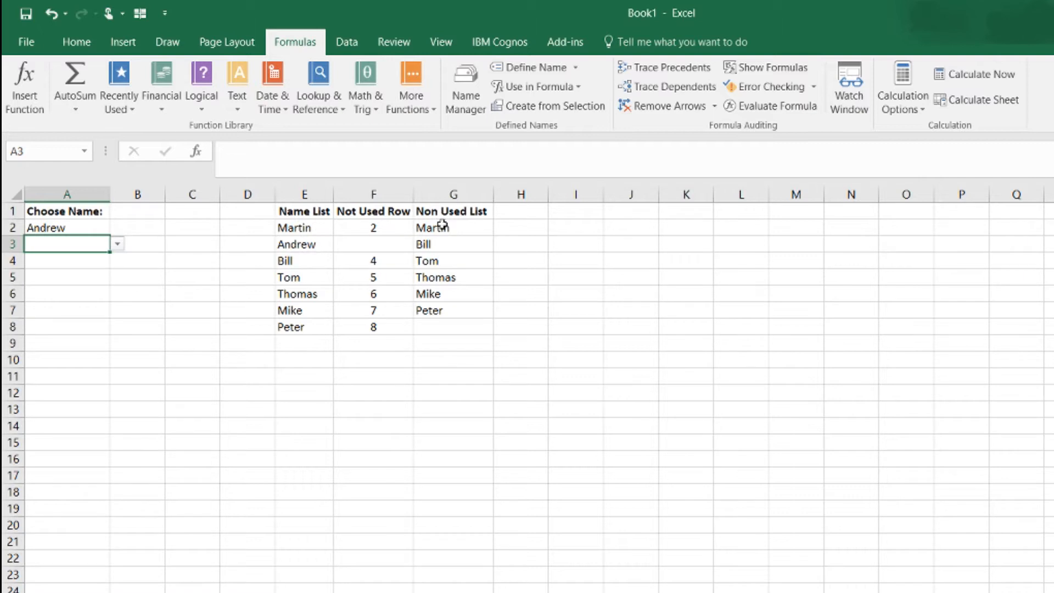
{"action": "left_click", "coordinate": [396, 228]}
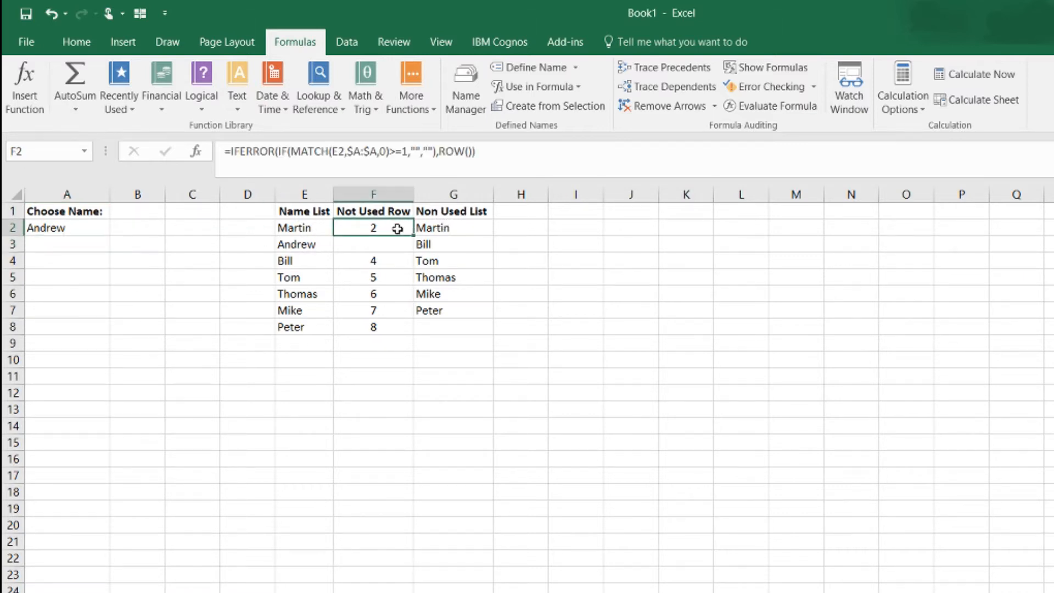
Step: Review the Non Used List formula in G2 with its referenced ranges highlighted, discarding any edits to it
{"action": "left_click", "coordinate": [444, 227]}
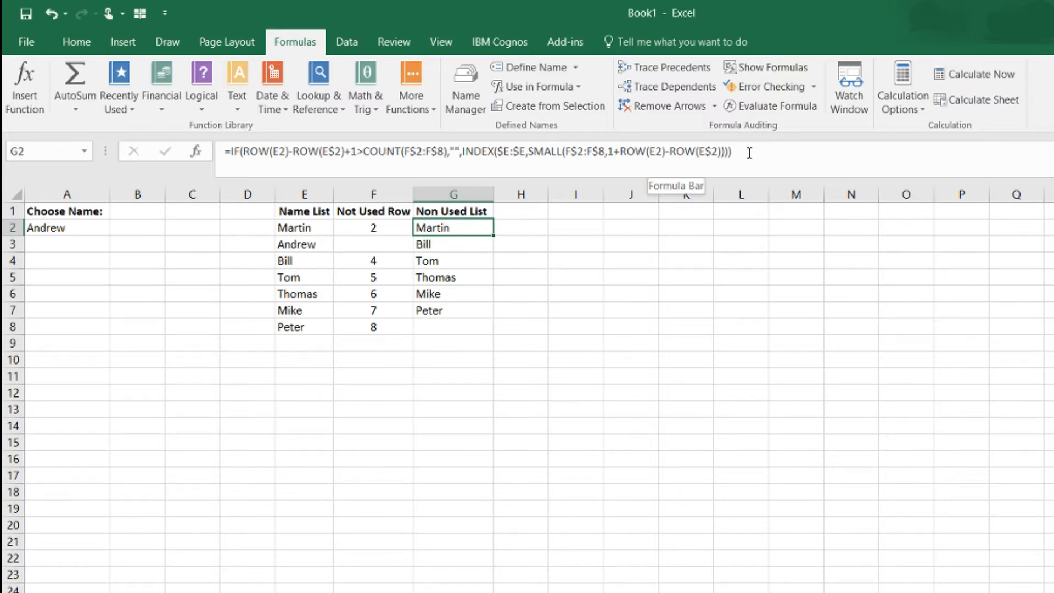
{"action": "left_click", "coordinate": [226, 151]}
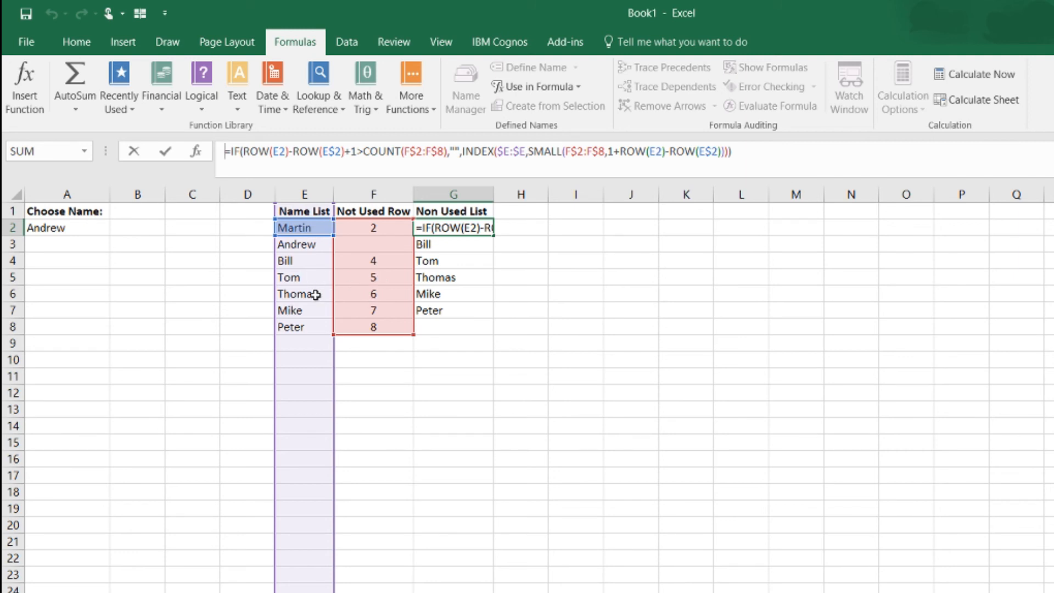
{"action": "type", "text": "="}
{"action": "left_click", "coordinate": [457, 316]}
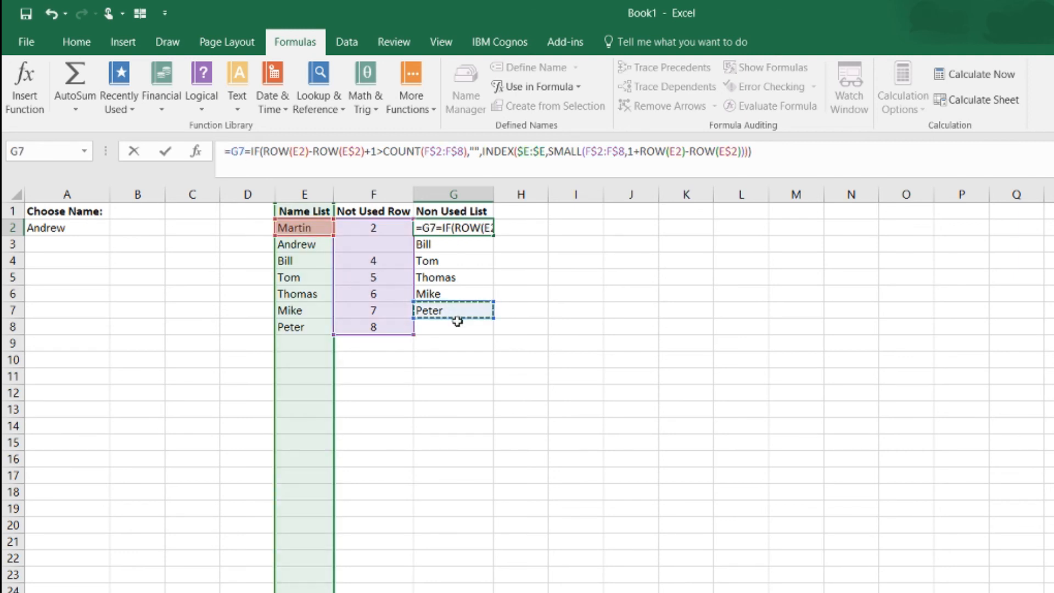
{"action": "left_click", "coordinate": [458, 327]}
{"action": "key", "text": "Escape"}
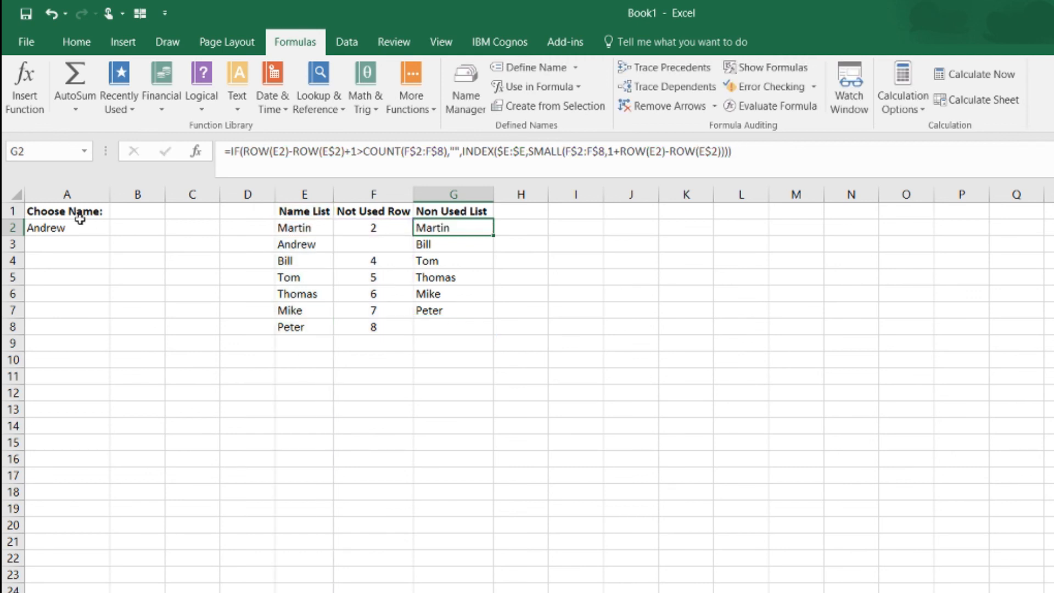
Step: Open the drop-down list of names in A3
{"action": "left_click", "coordinate": [79, 239]}
{"action": "left_click", "coordinate": [116, 245]}
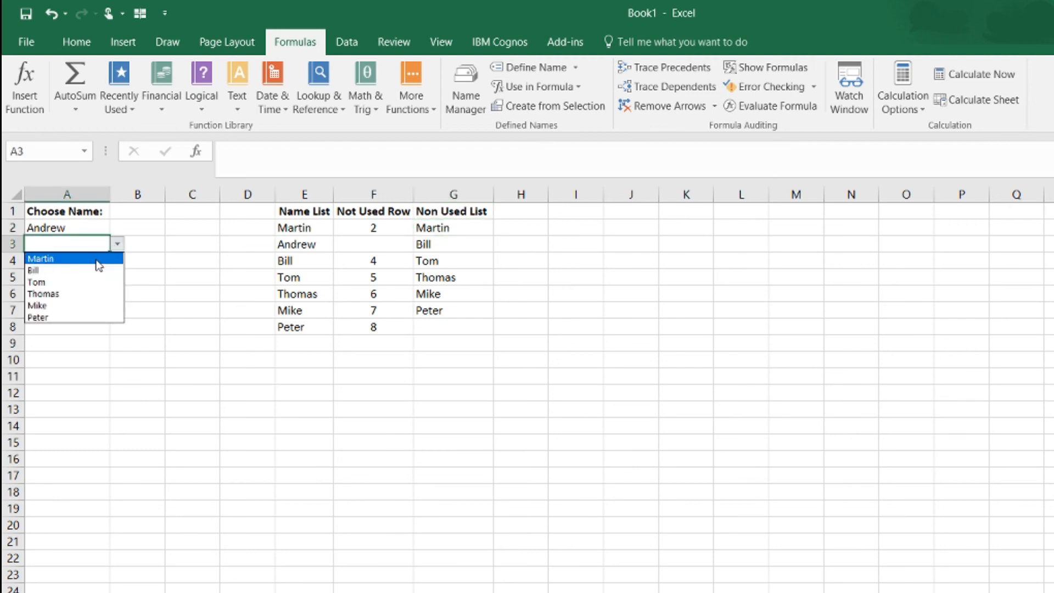